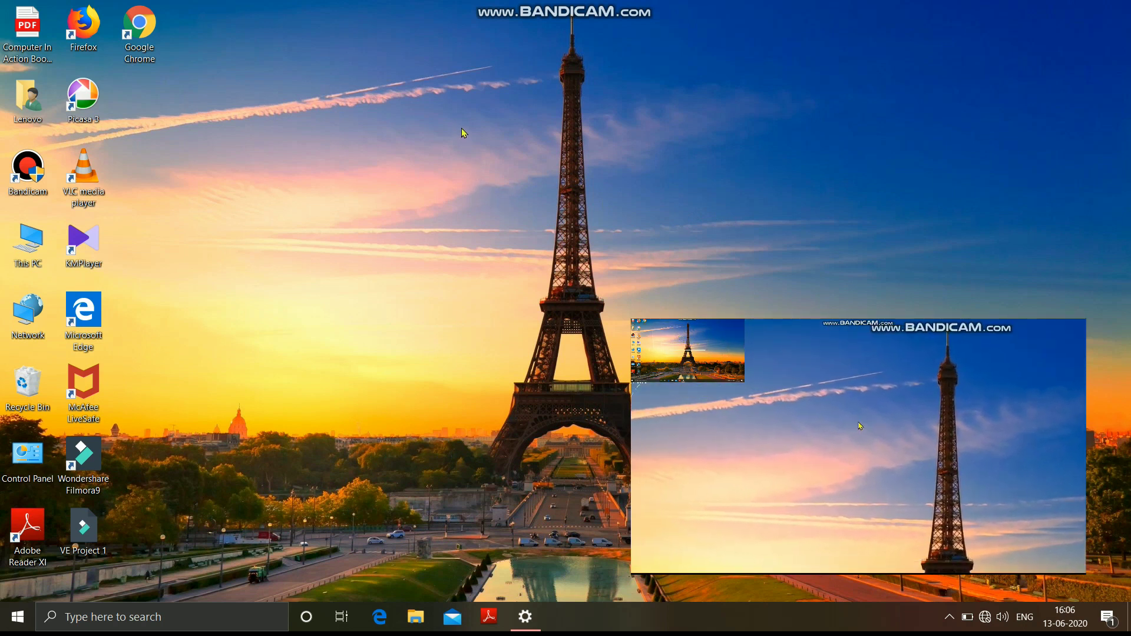
{"action": "right_click", "coordinate": [682, 120]}
{"action": "right_click", "coordinate": [412, 106]}
{"action": "right_click", "coordinate": [661, 146]}
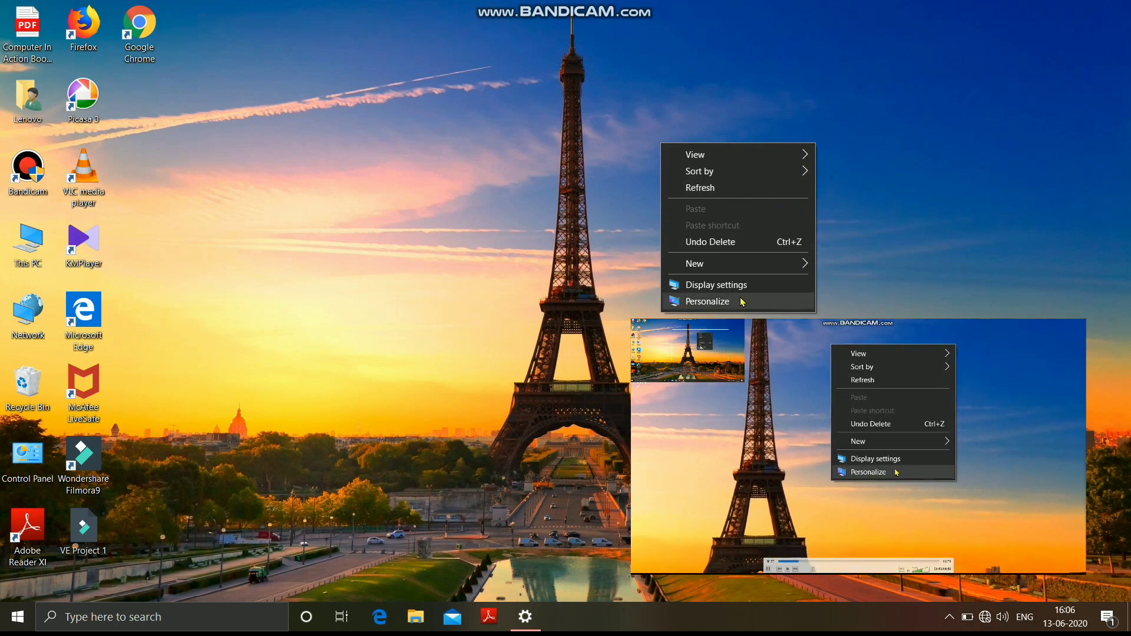
{"action": "mouse_move", "coordinate": [751, 157]}
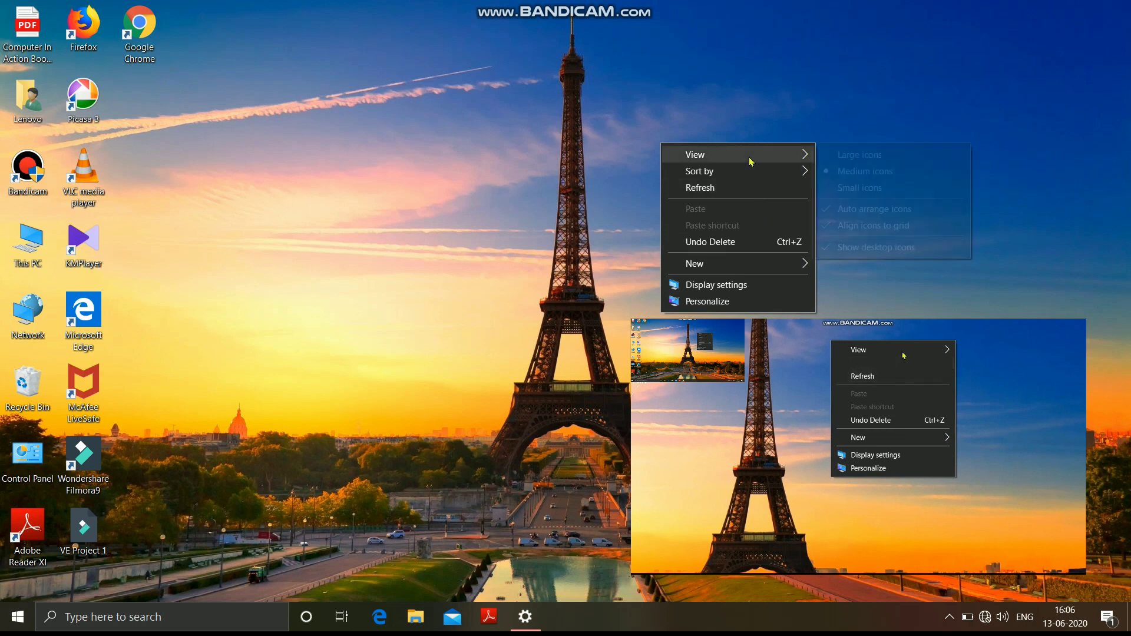
{"action": "left_click", "coordinate": [725, 303]}
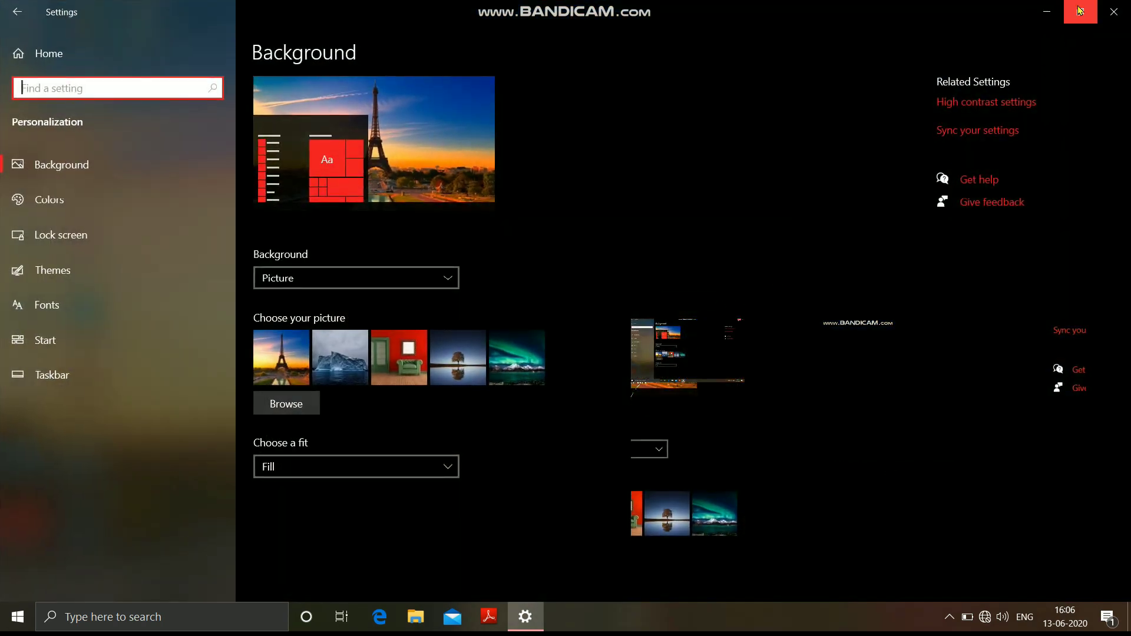
{"action": "left_click", "coordinate": [1110, 11]}
{"action": "right_click", "coordinate": [383, 103]}
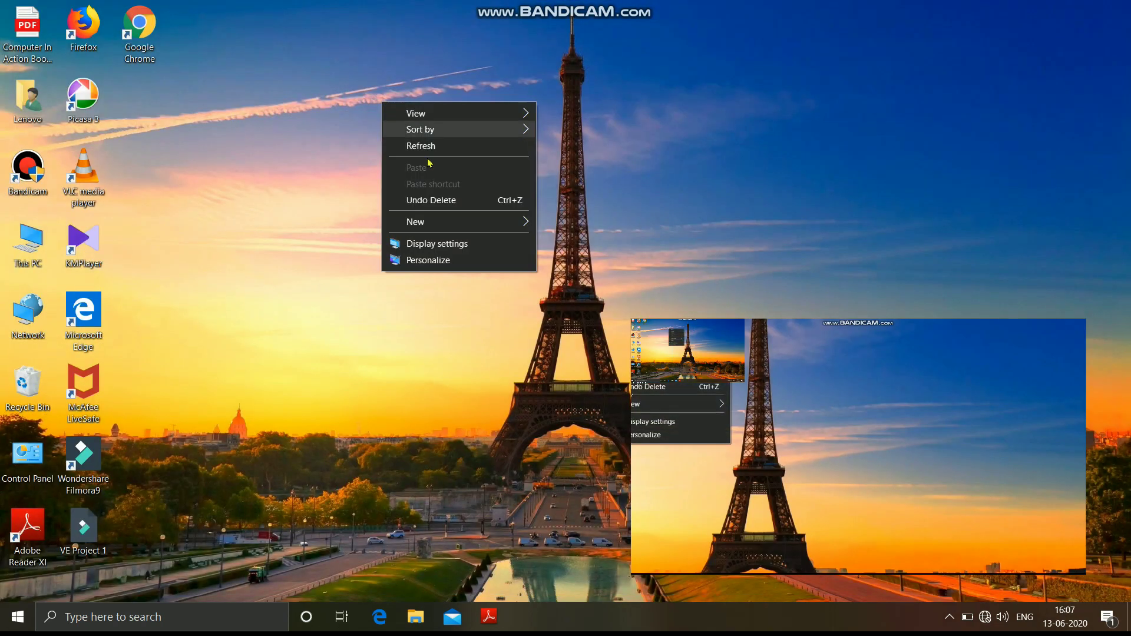
{"action": "right_click", "coordinate": [752, 152]}
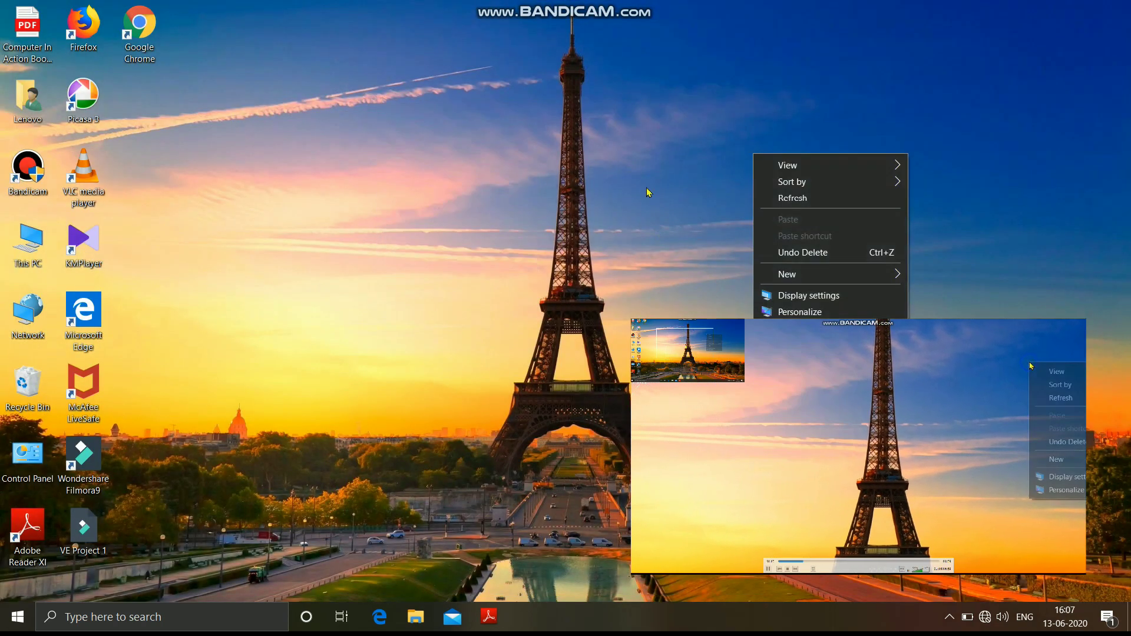
- Open the desktop's personalization settings on the Background page and keep the background type as Picture
{"action": "right_click", "coordinate": [393, 97]}
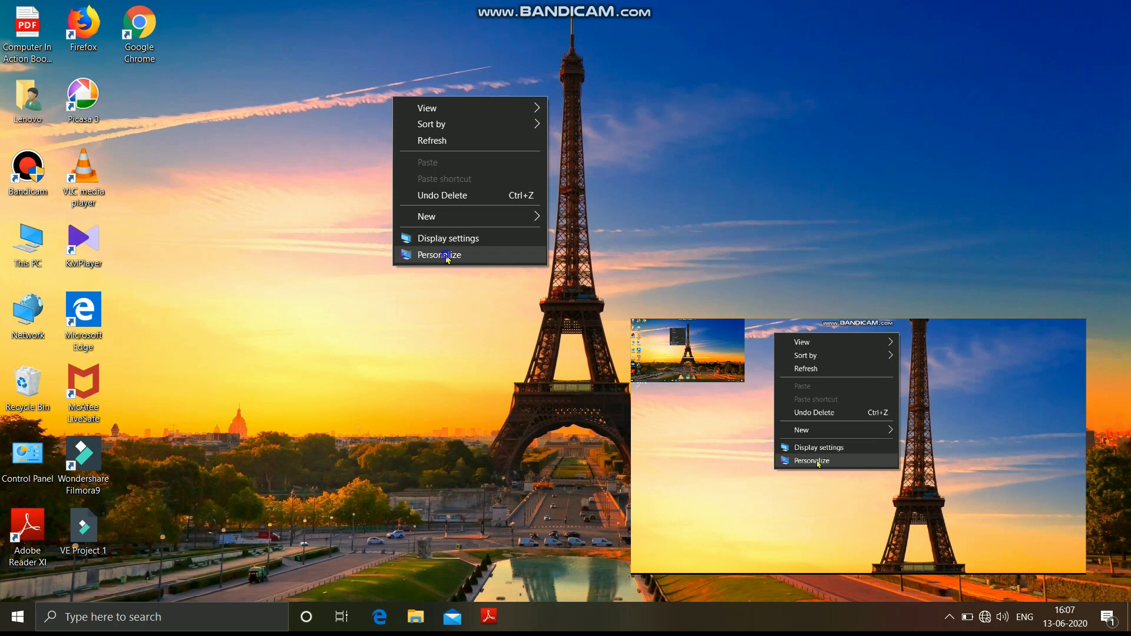
{"action": "left_click", "coordinate": [445, 256]}
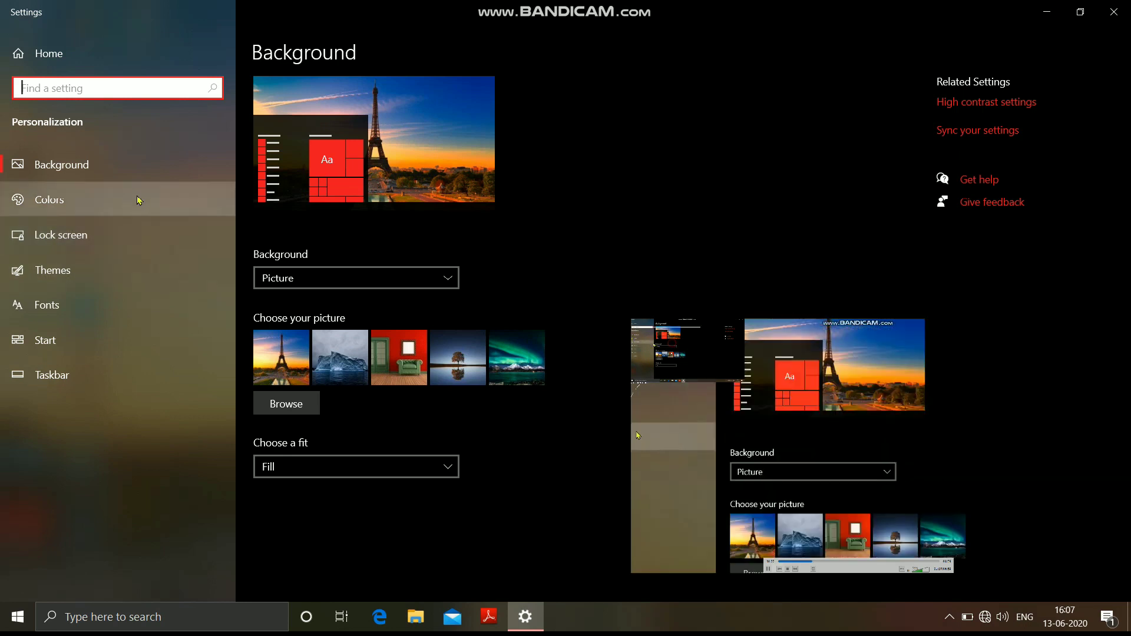
{"action": "left_click", "coordinate": [136, 172]}
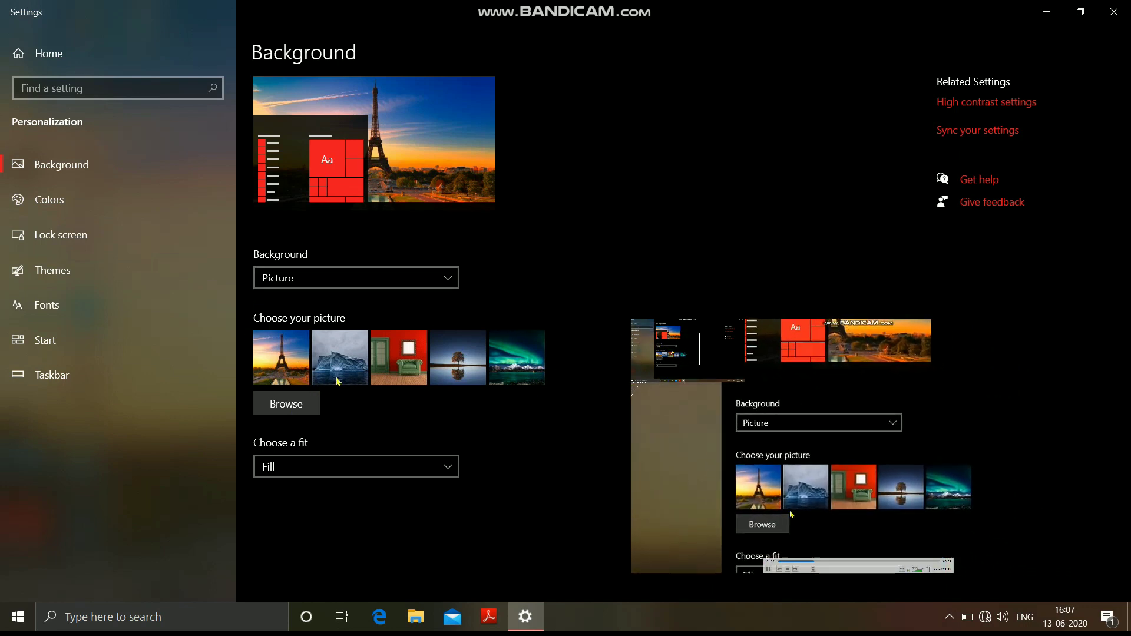
{"action": "left_click", "coordinate": [446, 279]}
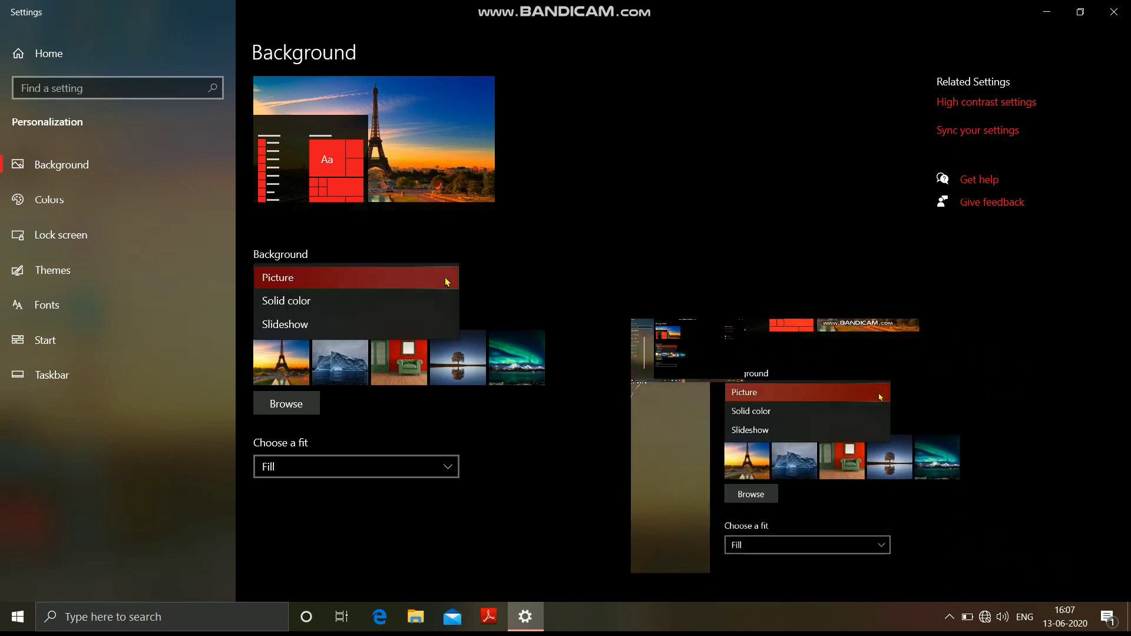
{"action": "left_click", "coordinate": [479, 279]}
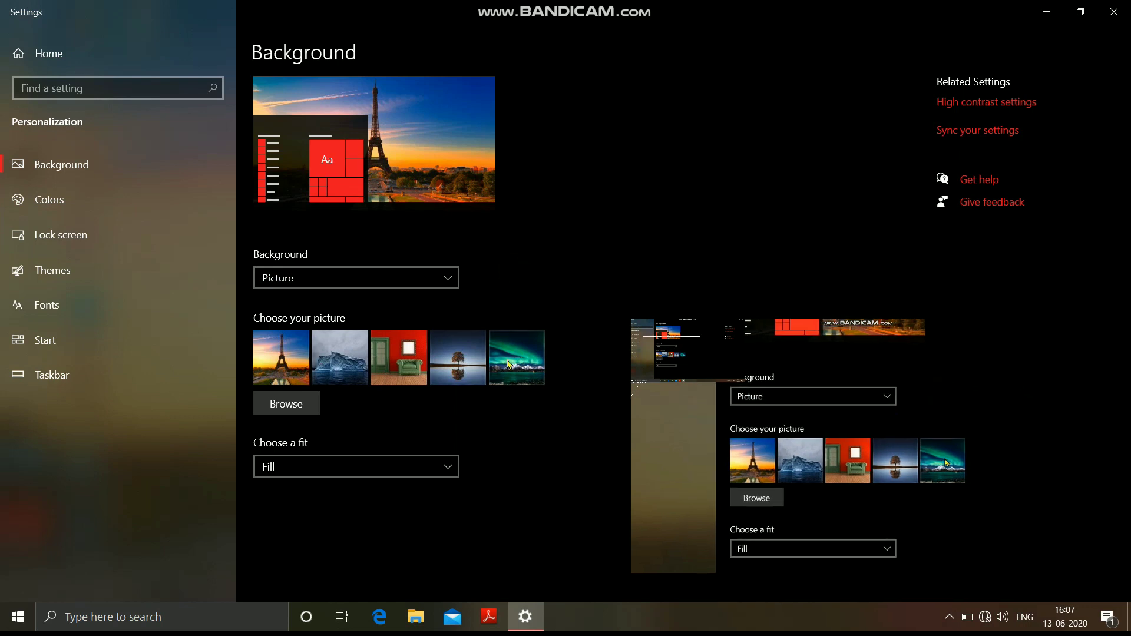
- Set the iceberg picture as the desktop background, check it on the desktop and return to the background settings
{"action": "left_click", "coordinate": [345, 366]}
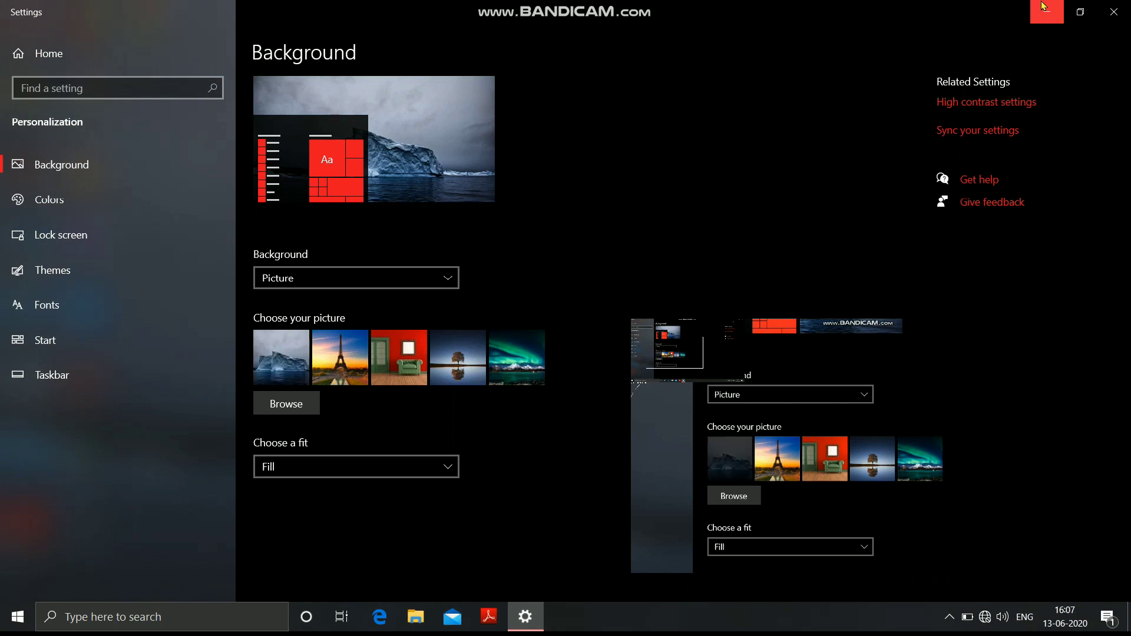
{"action": "left_click", "coordinate": [1044, 6]}
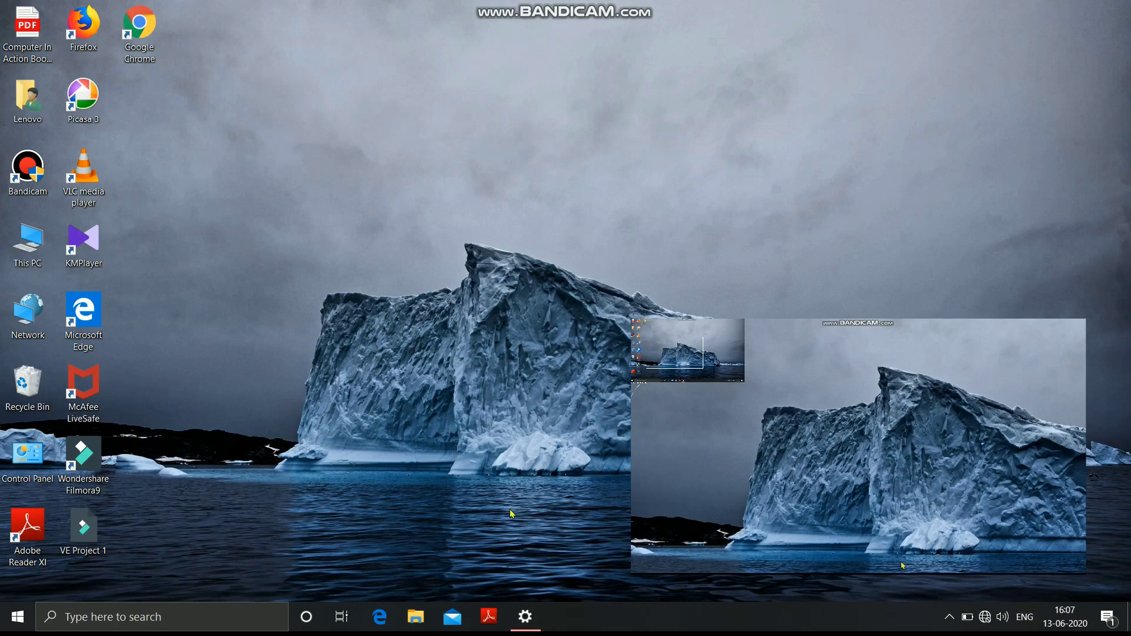
{"action": "left_click", "coordinate": [520, 613]}
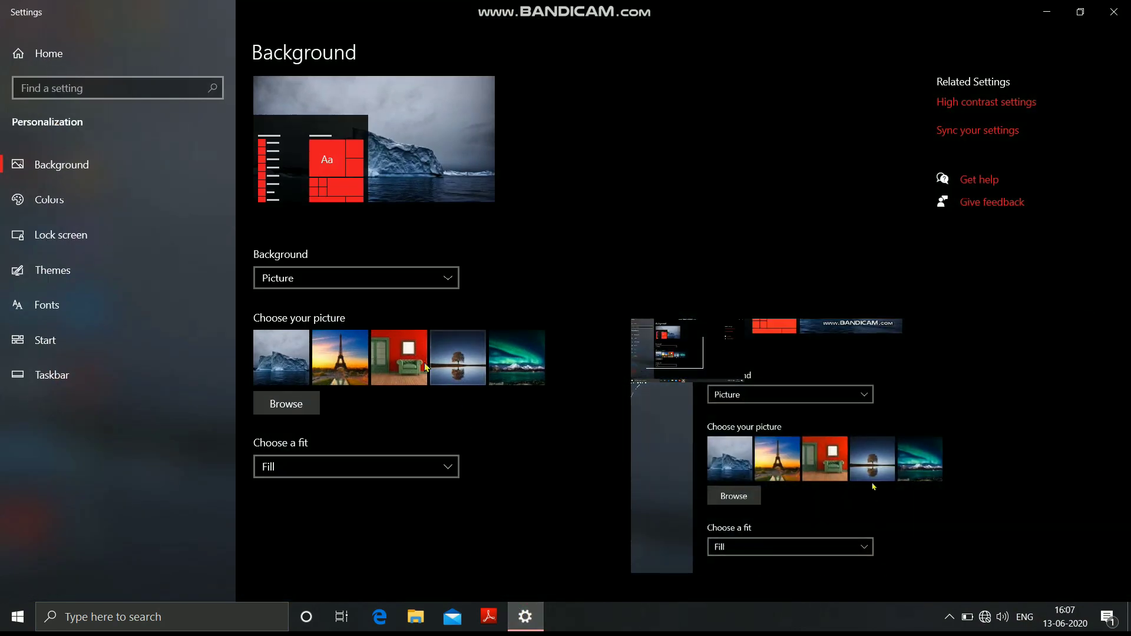
- Set the red room picture as the desktop background, view it on the desktop and bring the settings back
{"action": "left_click", "coordinate": [426, 368]}
{"action": "left_click", "coordinate": [1038, 18]}
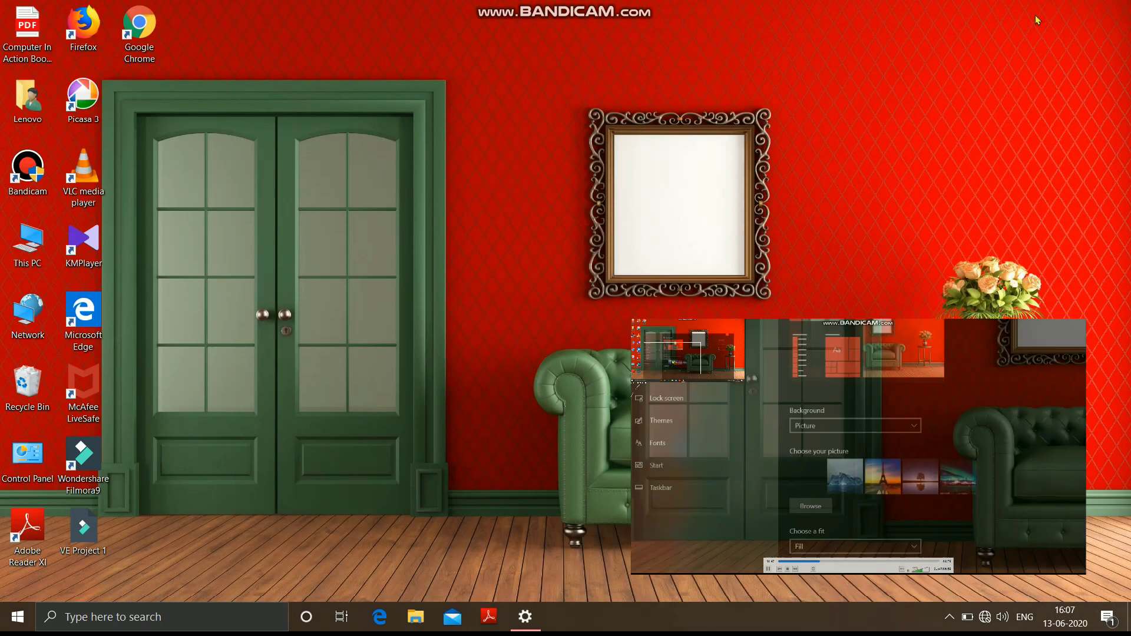
{"action": "left_click", "coordinate": [523, 626]}
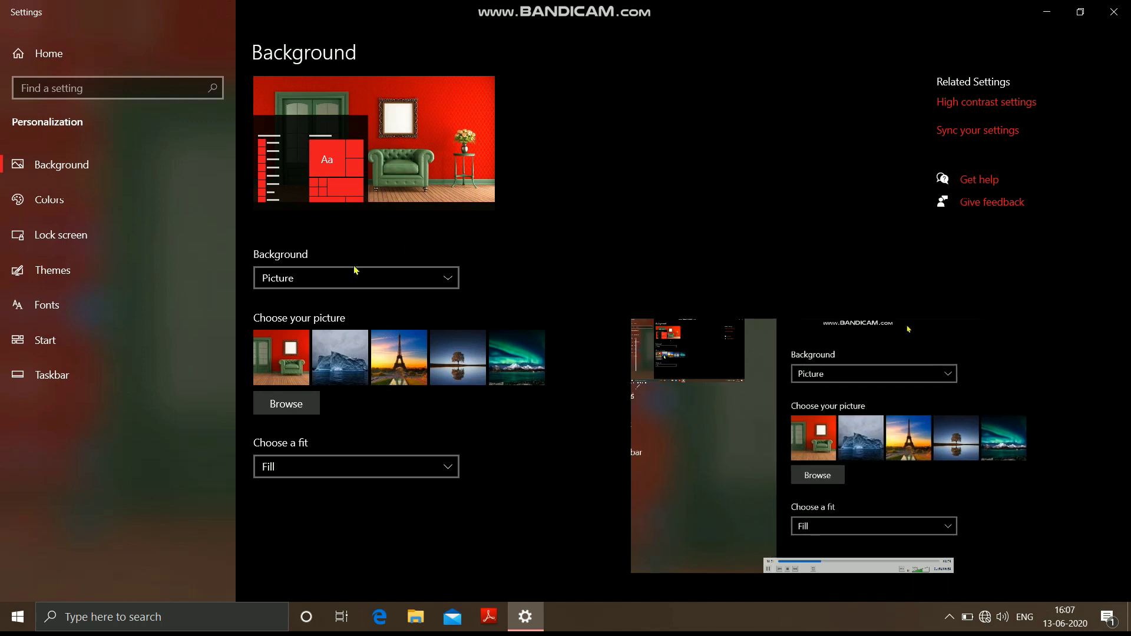
- Browse for the 3-d-802a image in the pics folder, apply it as the desktop background and check the desktop
{"action": "left_click", "coordinate": [288, 404]}
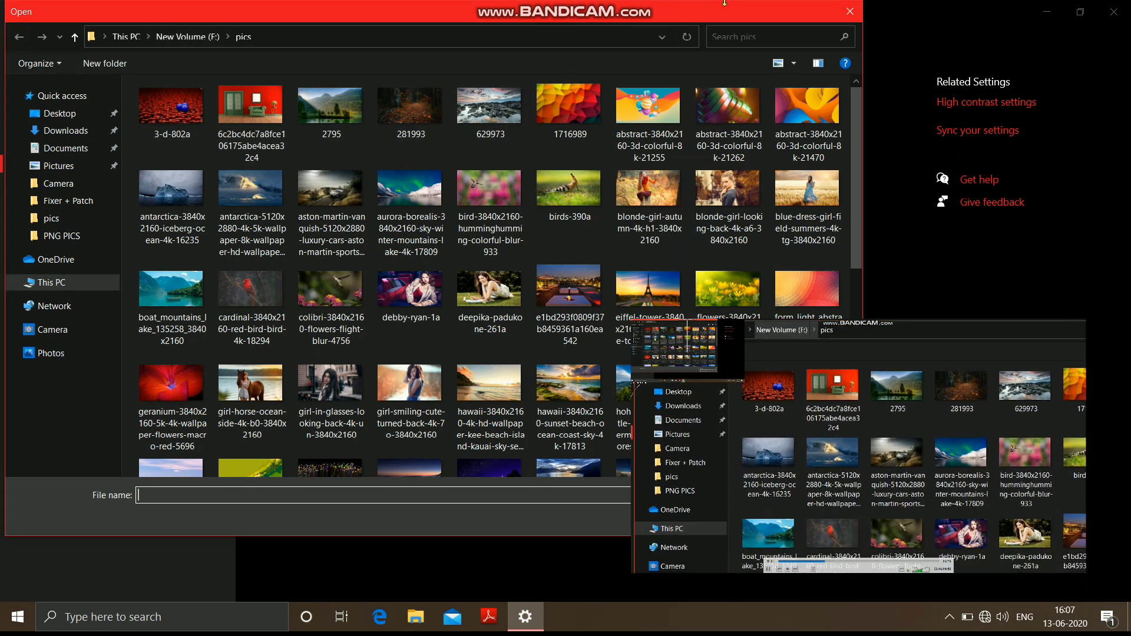
{"action": "left_click", "coordinate": [848, 13]}
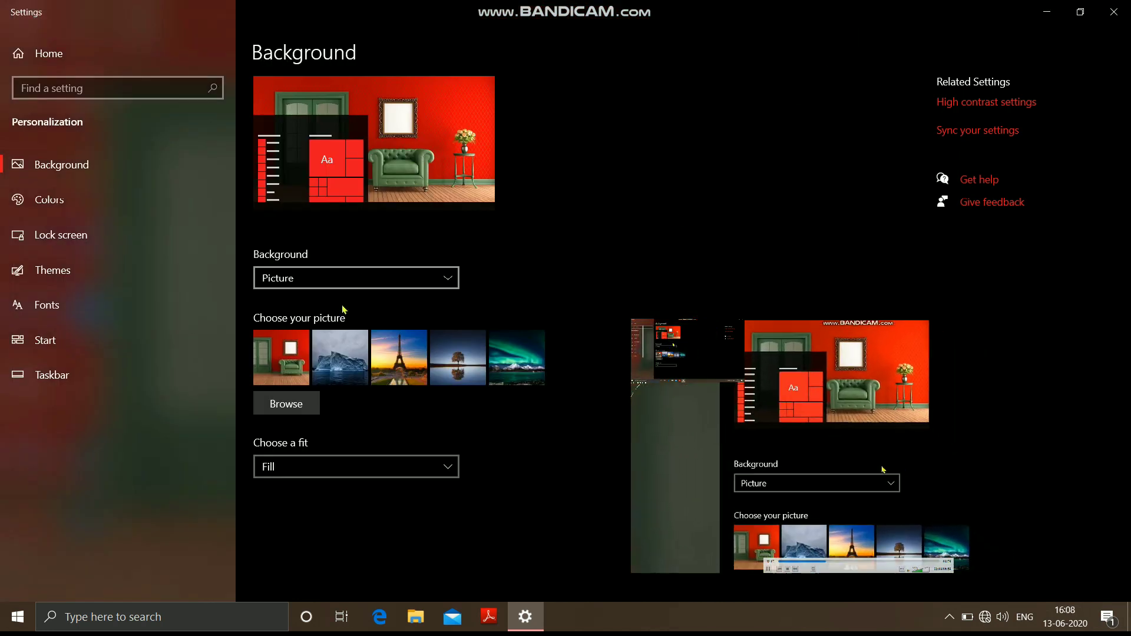
{"action": "left_click", "coordinate": [307, 402]}
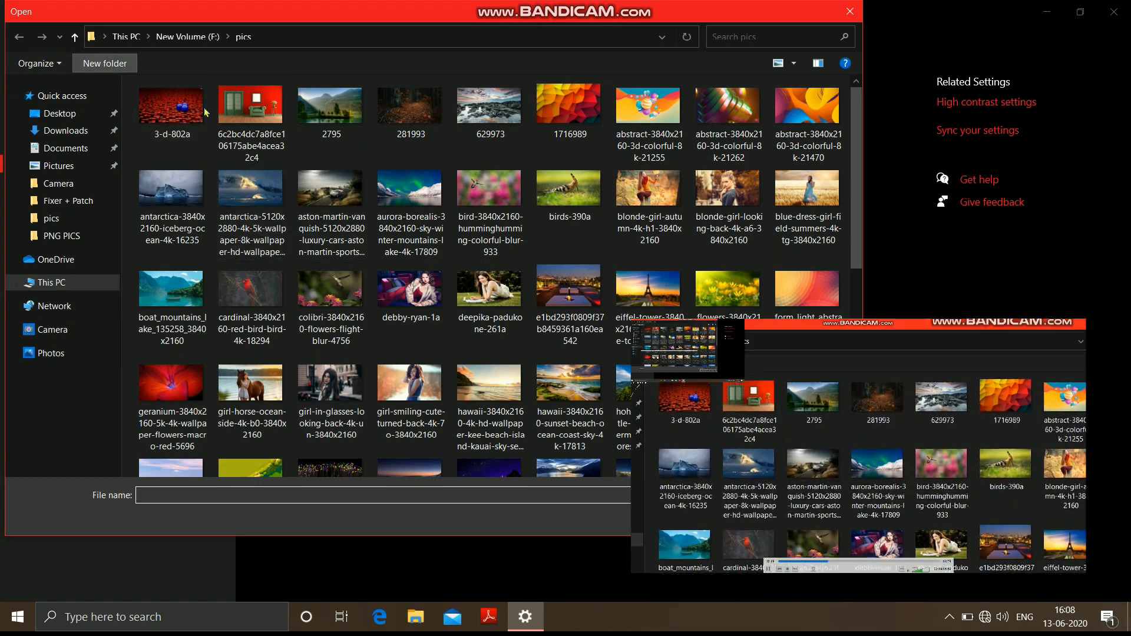
{"action": "left_click", "coordinate": [171, 106]}
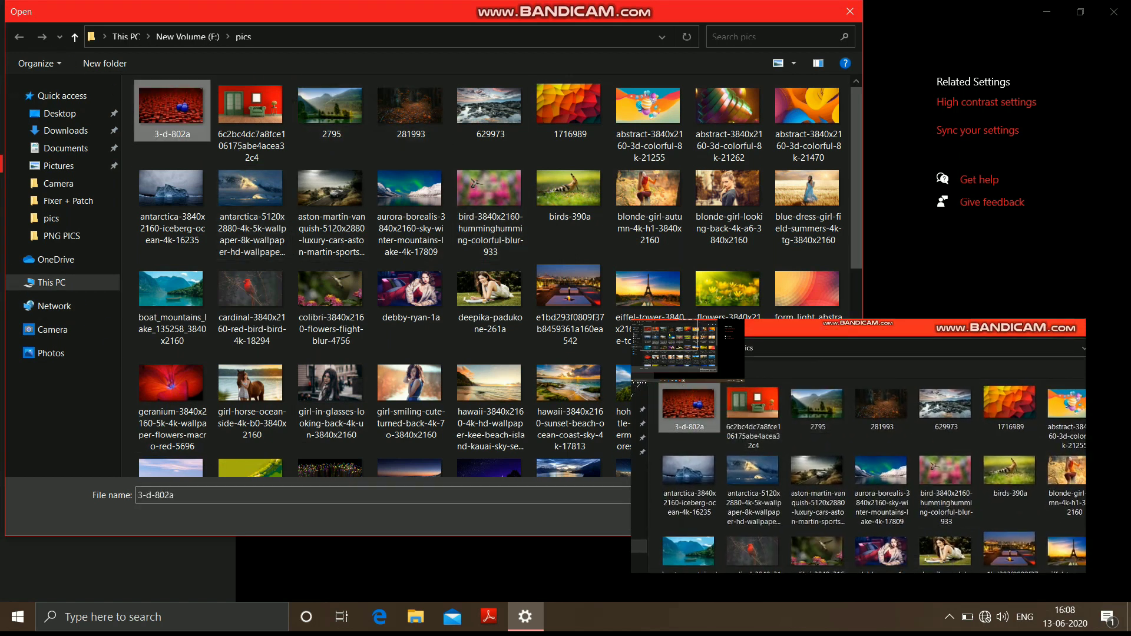
{"action": "key", "text": "Return"}
{"action": "left_click", "coordinate": [1050, 7]}
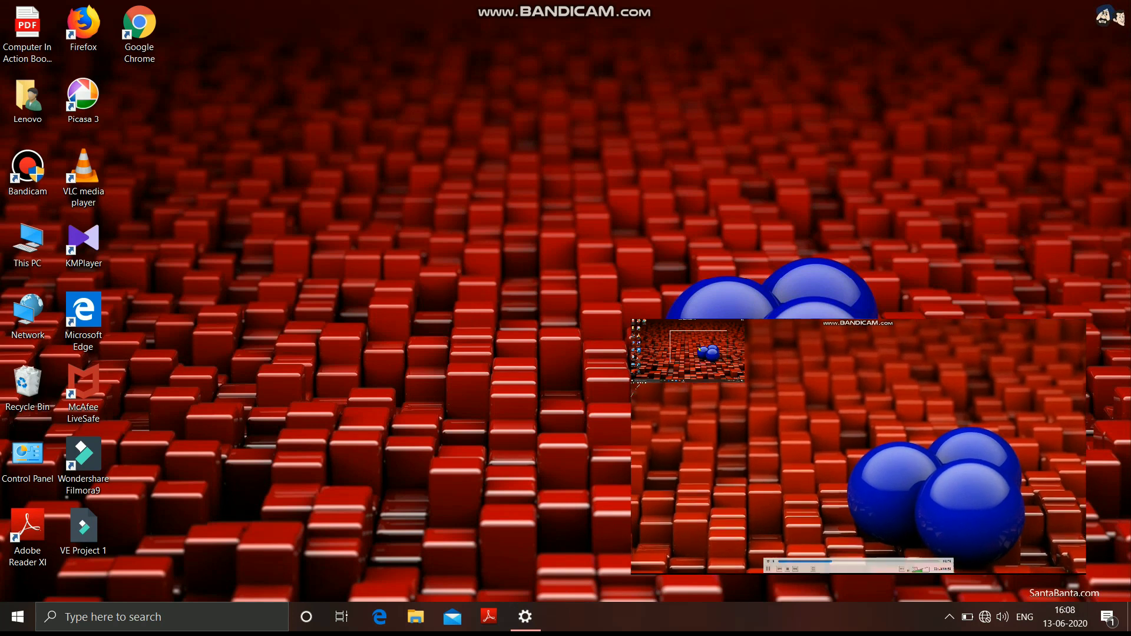
{"action": "left_click", "coordinate": [526, 617]}
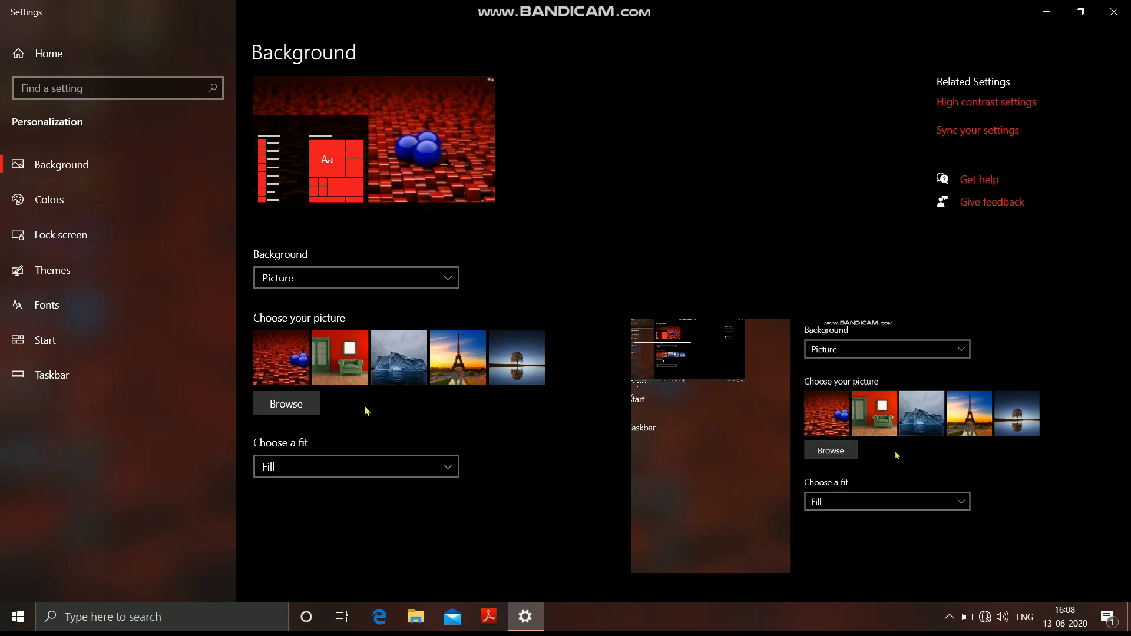
- Browse for another background picture, going through This PC and New Volume (F:) to the pics folder
{"action": "left_click", "coordinate": [307, 404]}
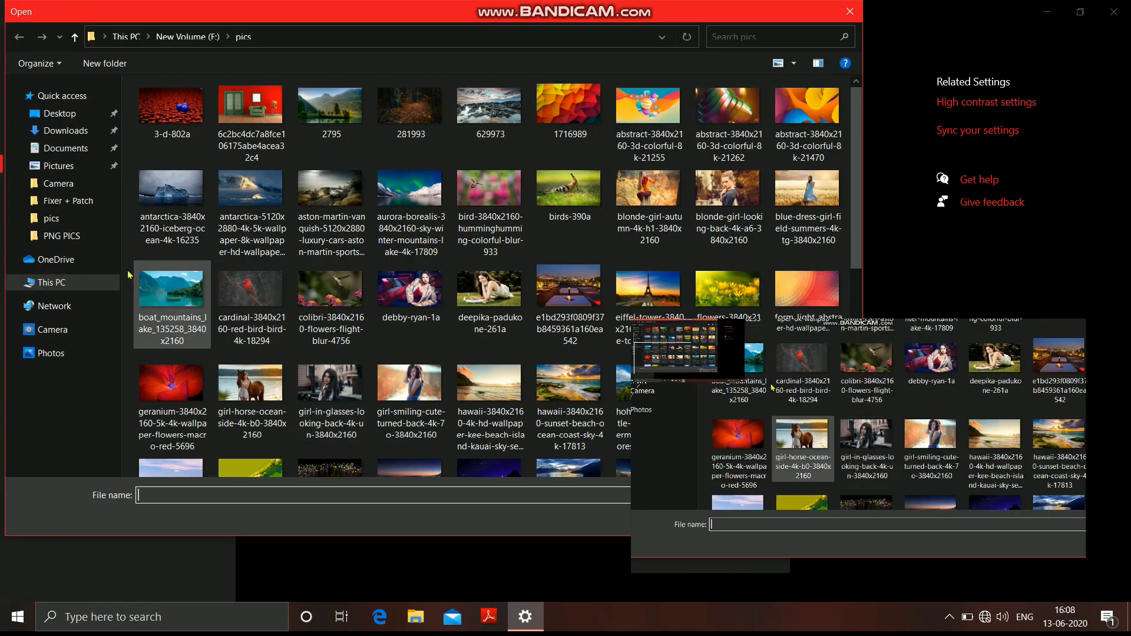
{"action": "left_click", "coordinate": [67, 284]}
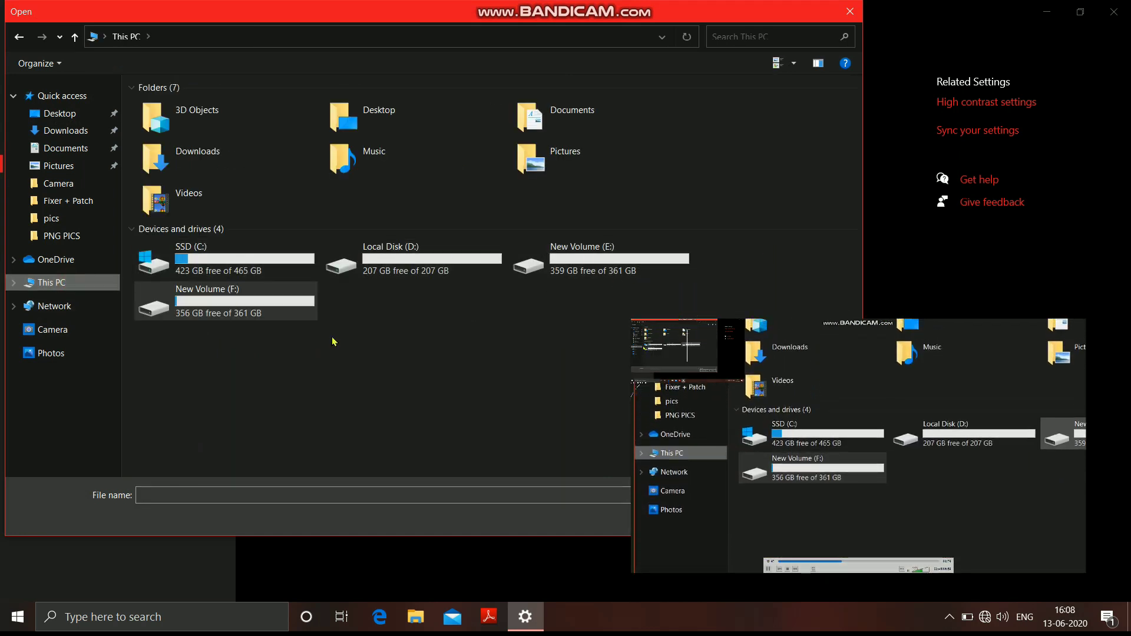
{"action": "double_click", "coordinate": [250, 303]}
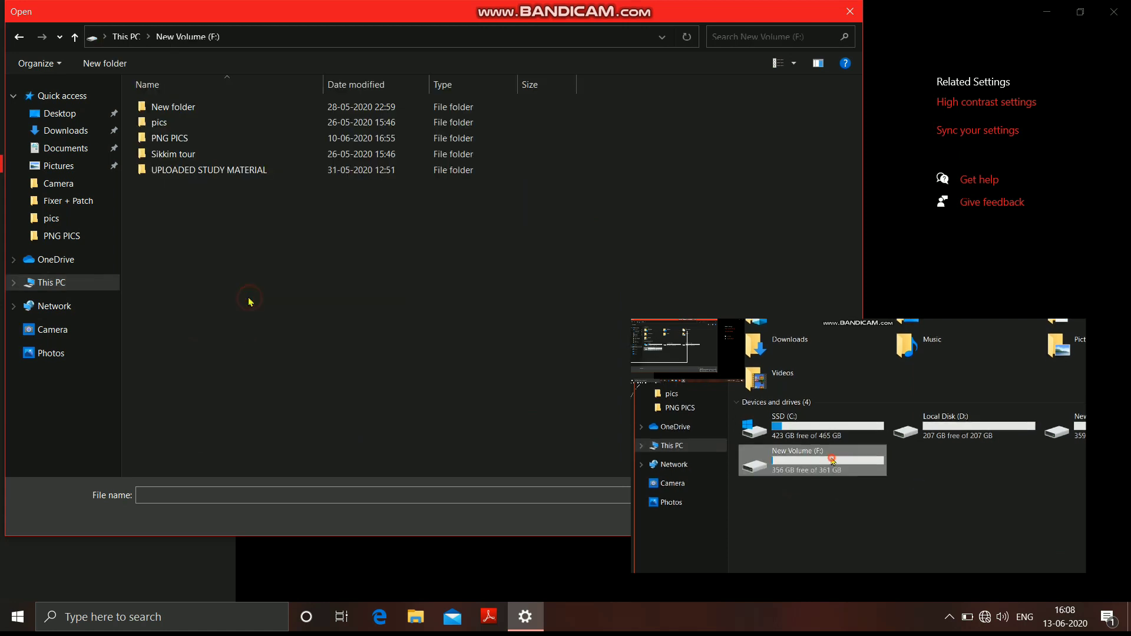
{"action": "left_click", "coordinate": [175, 123]}
{"action": "double_click", "coordinate": [175, 123]}
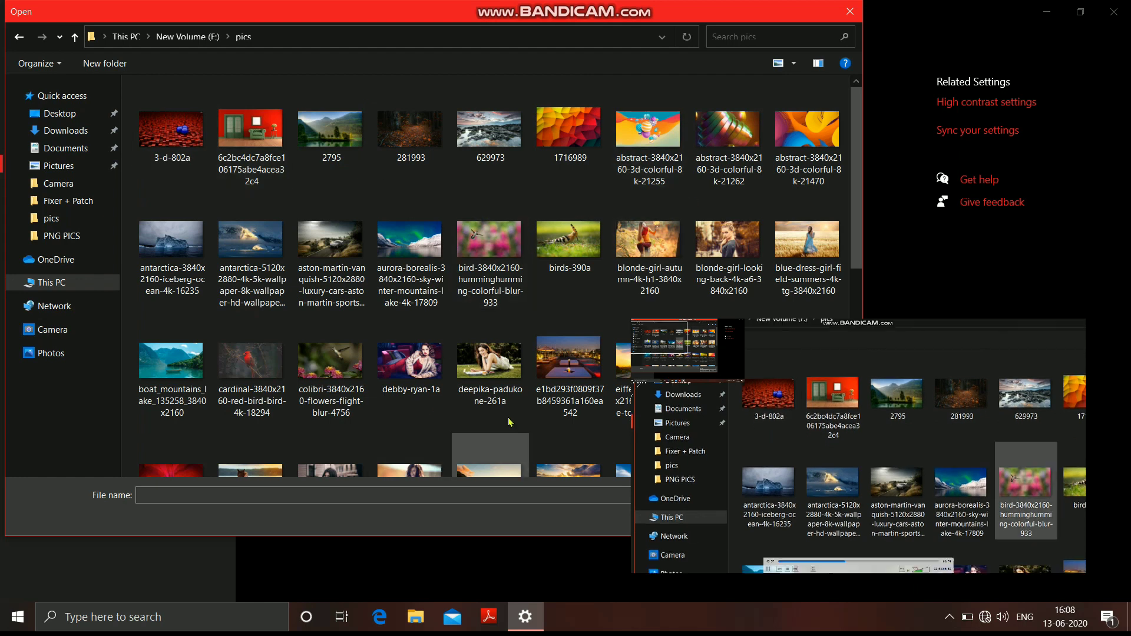
- Apply the birds-390a image as the desktop background, check it on the desktop and close the settings
{"action": "left_click", "coordinate": [570, 250]}
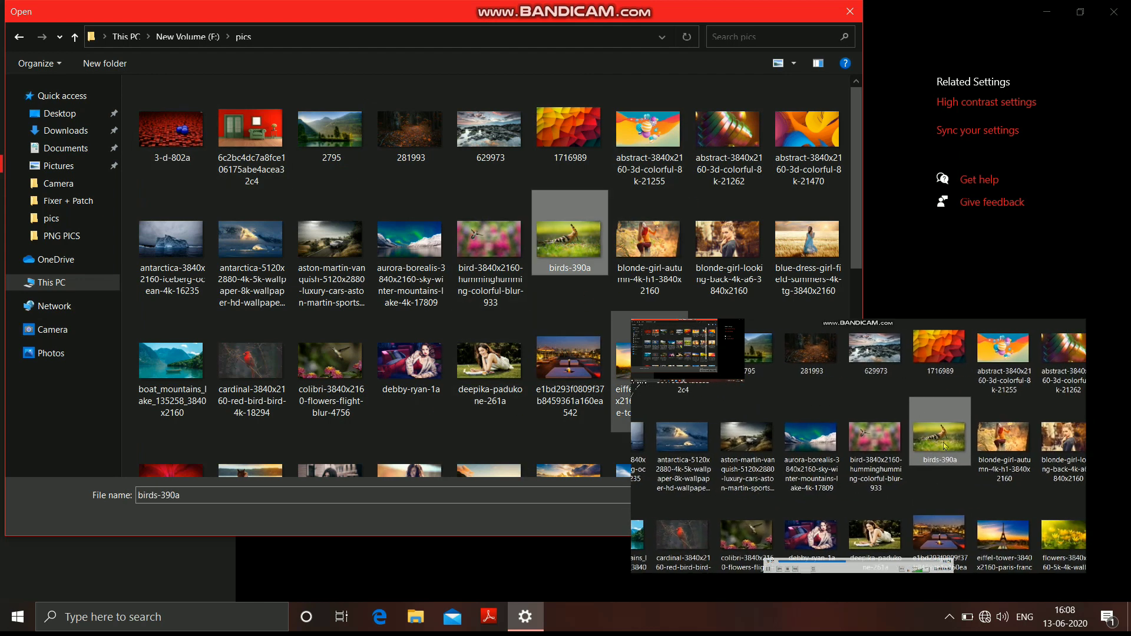
{"action": "key", "text": "Tab"}
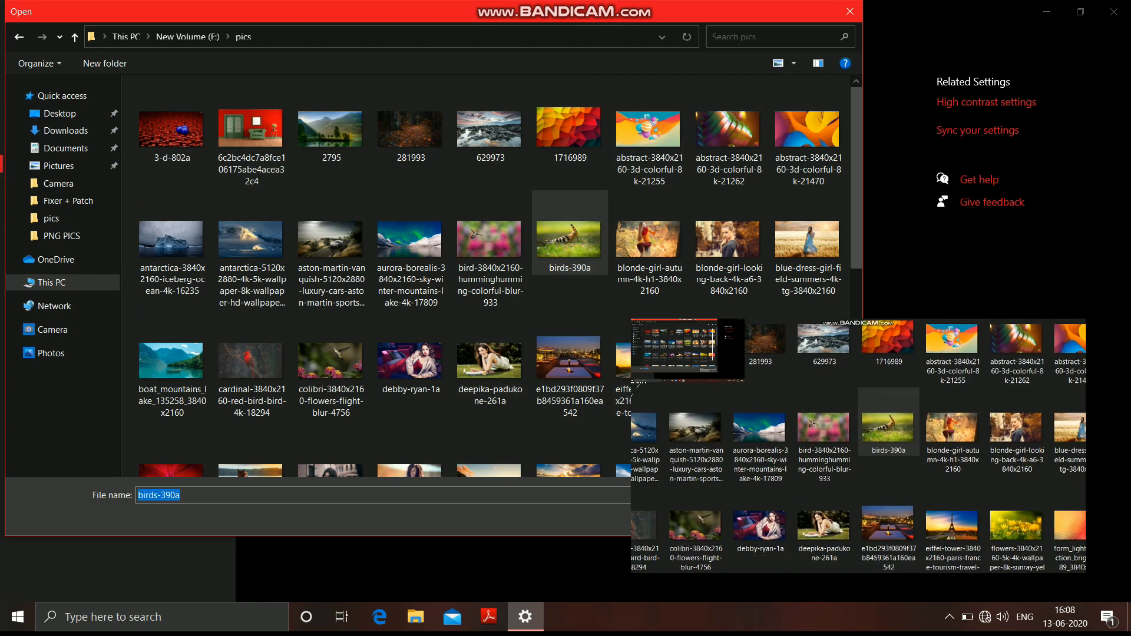
{"action": "key", "text": "Return"}
{"action": "left_click", "coordinate": [1047, 12]}
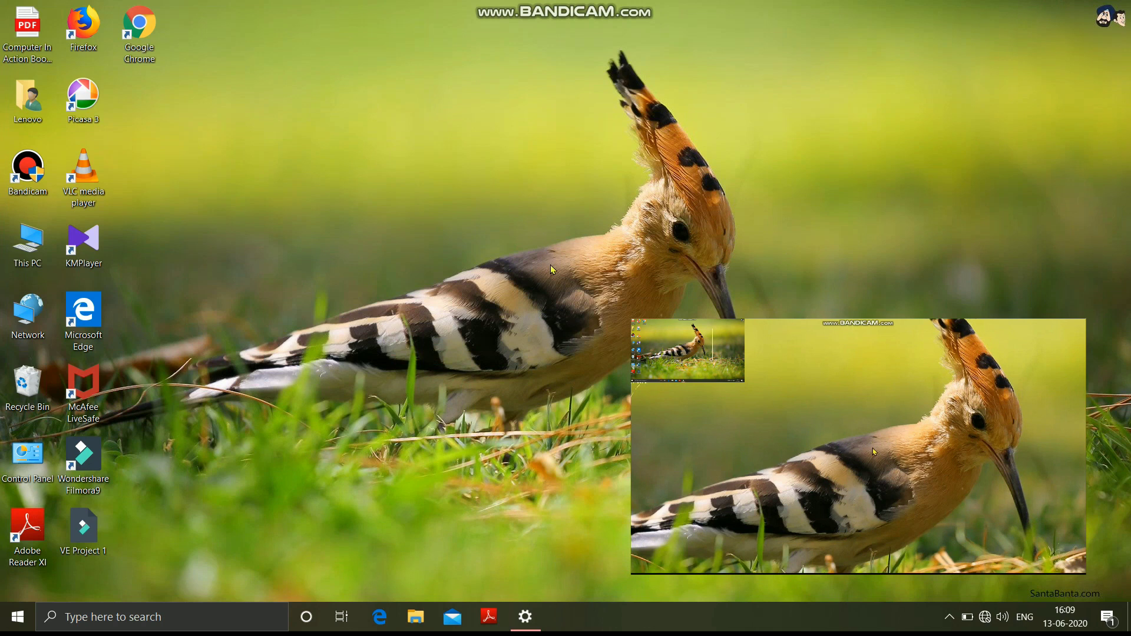
{"action": "left_click", "coordinate": [531, 628]}
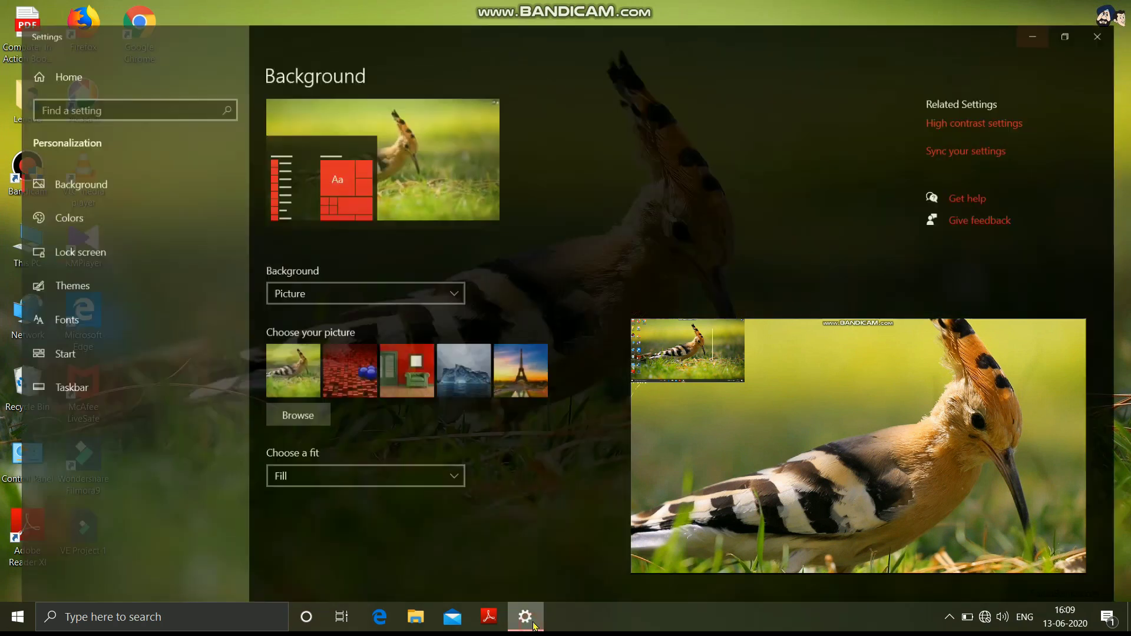
{"action": "left_click", "coordinate": [1114, 12]}
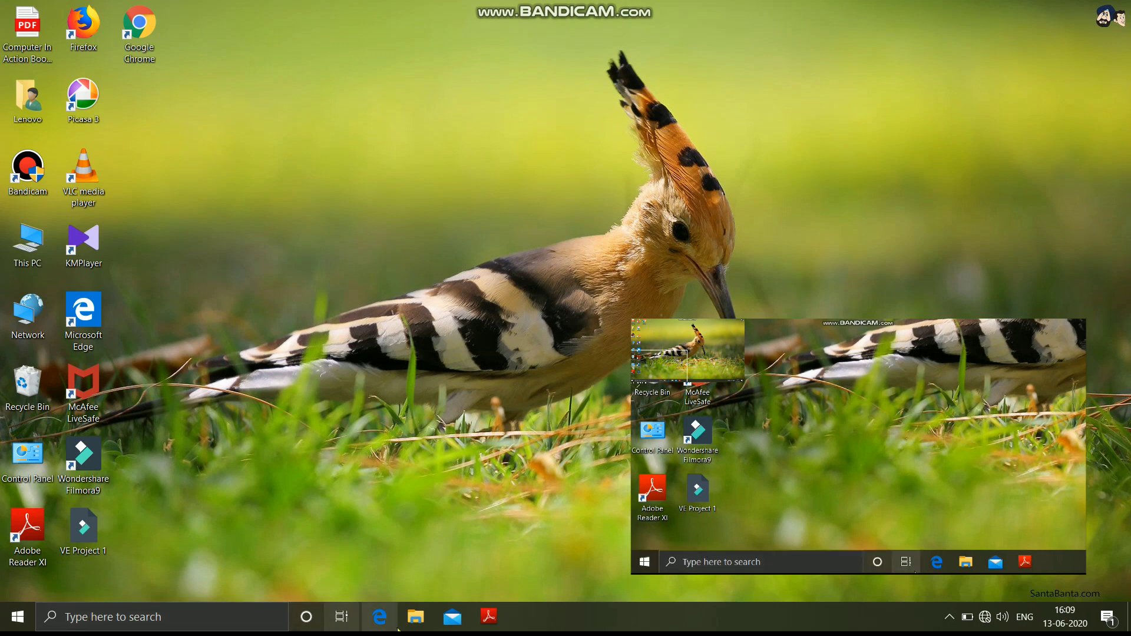
- Search Windows for "paint", open Paint and restore its maximized window to a smaller one over the desktop
{"action": "left_click", "coordinate": [195, 624]}
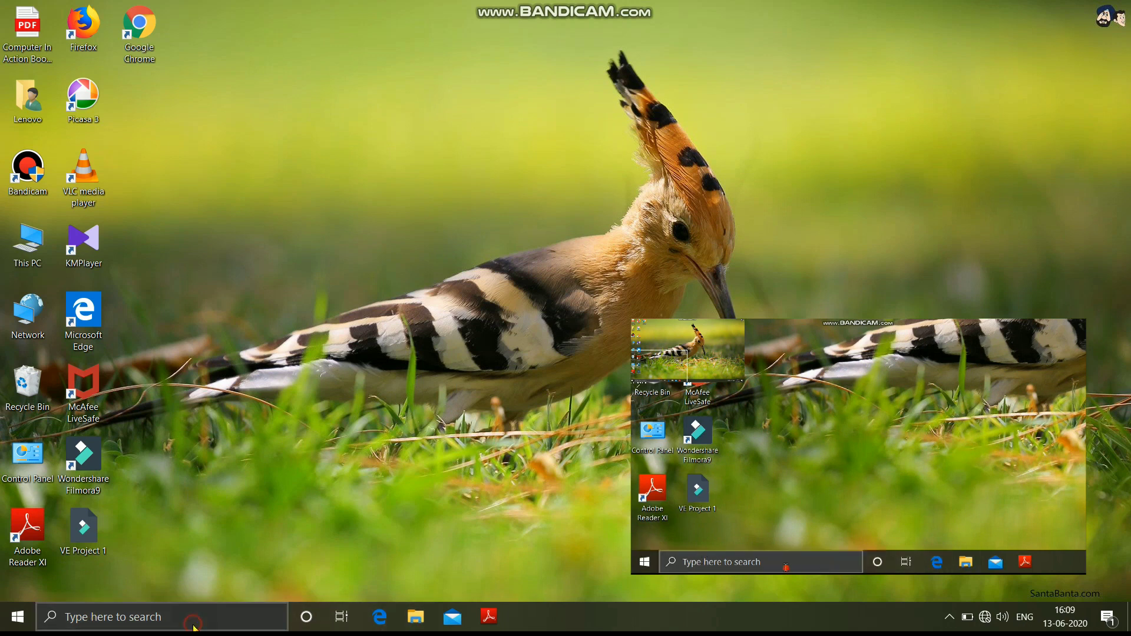
{"action": "type", "text": "pa"}
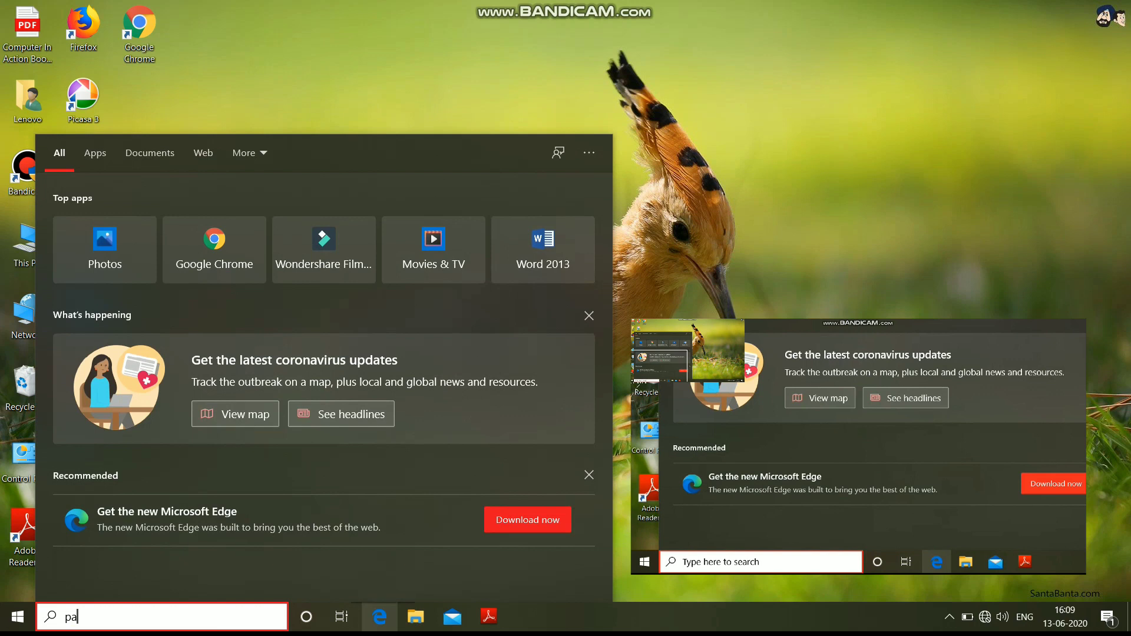
{"action": "type", "text": "int"}
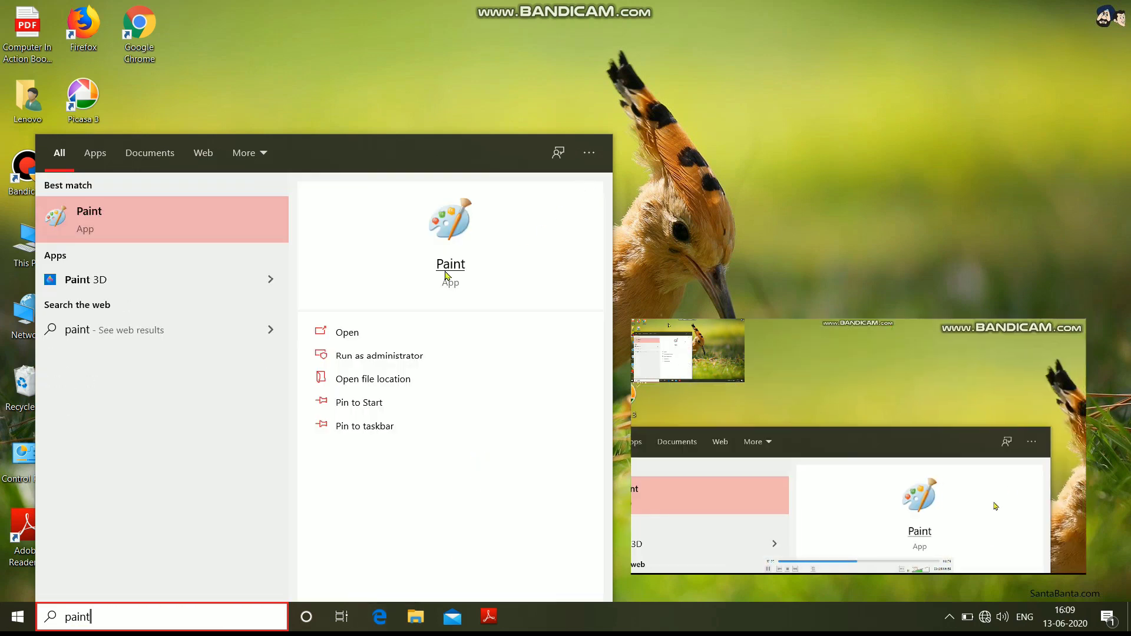
{"action": "left_click", "coordinate": [451, 263]}
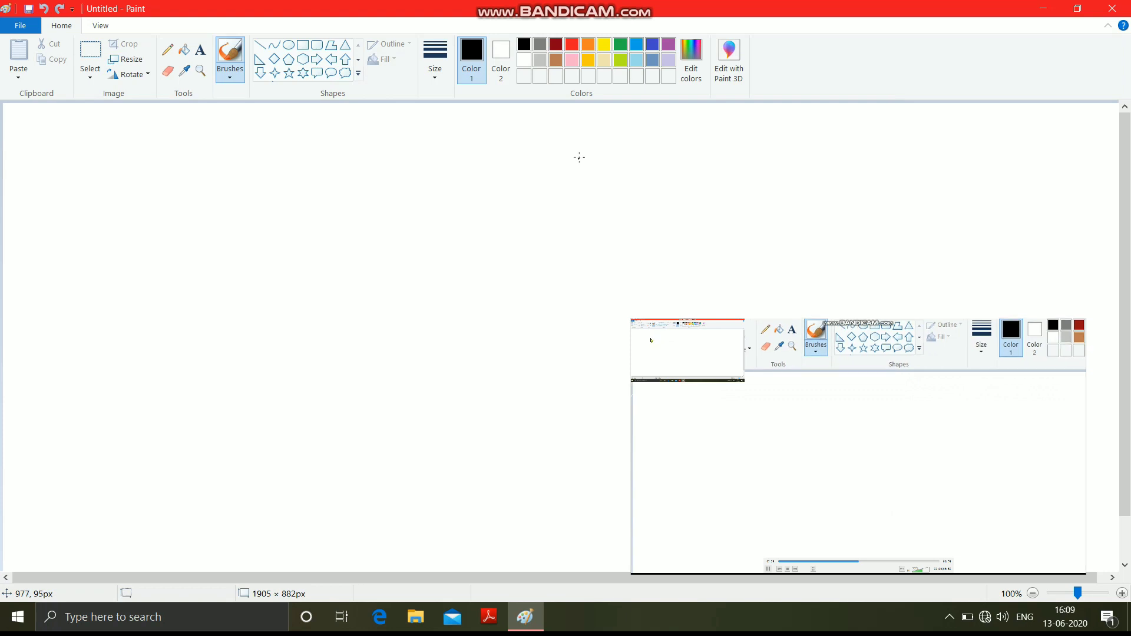
{"action": "mouse_move", "coordinate": [934, 9]}
{"action": "left_mouse_down"}
{"action": "mouse_move", "coordinate": [935, 34]}
{"action": "mouse_move", "coordinate": [819, 13]}
{"action": "mouse_move", "coordinate": [811, 32]}
{"action": "left_mouse_up"}
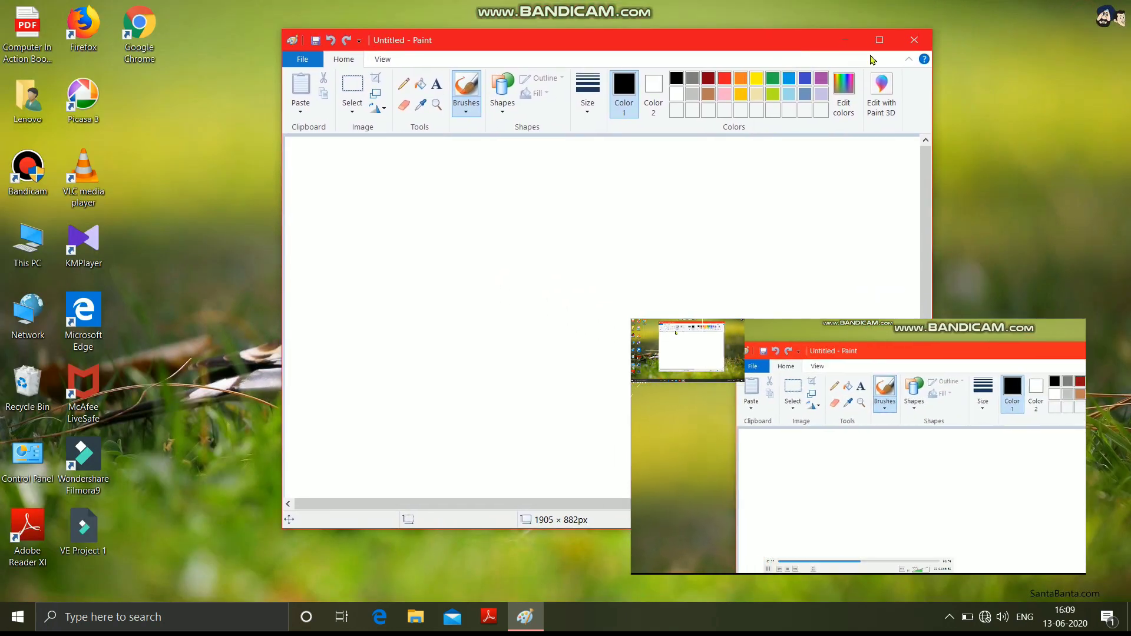
- Search Windows for "word" and "exce", opening Word 2013 and Excel 2013 alongside the Paint window
{"action": "left_click", "coordinate": [154, 616]}
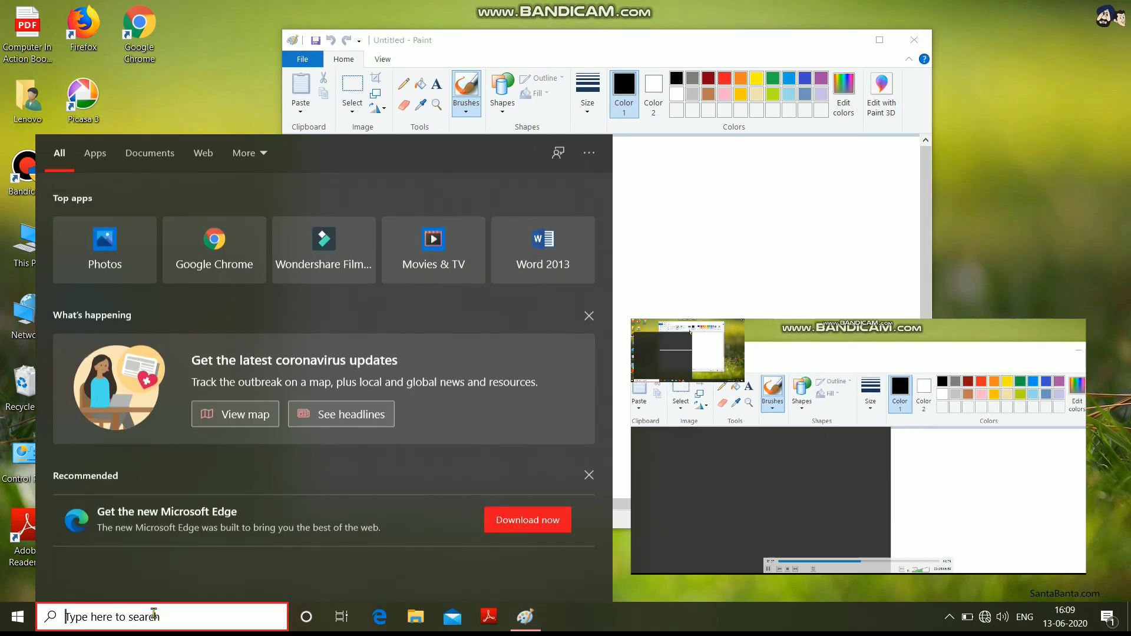
{"action": "type", "text": "word"}
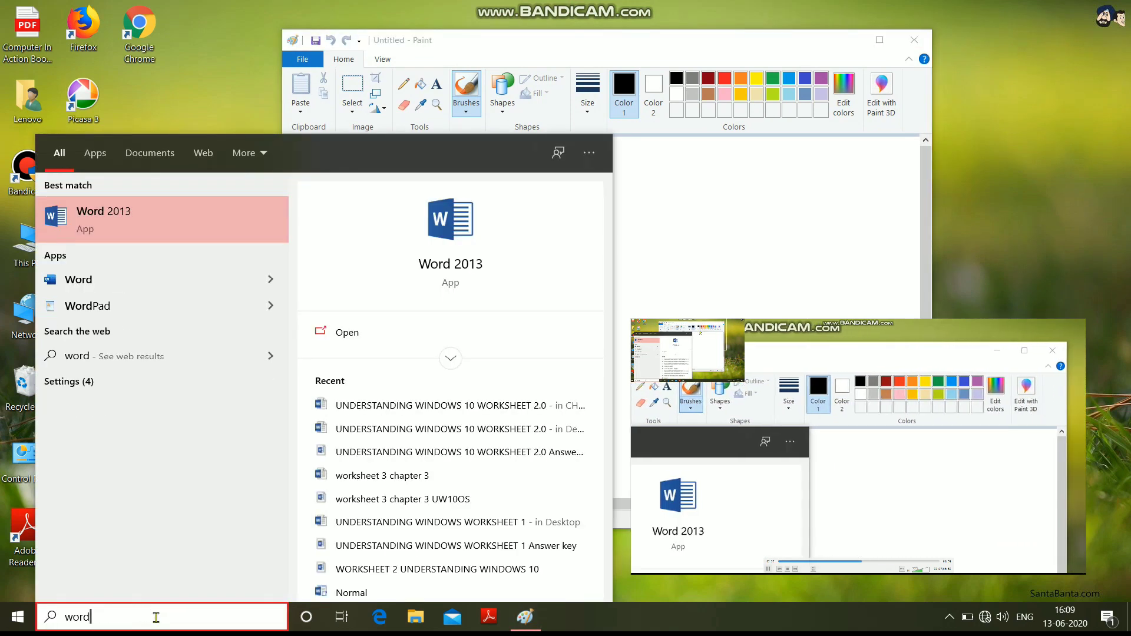
{"action": "left_click", "coordinate": [478, 262]}
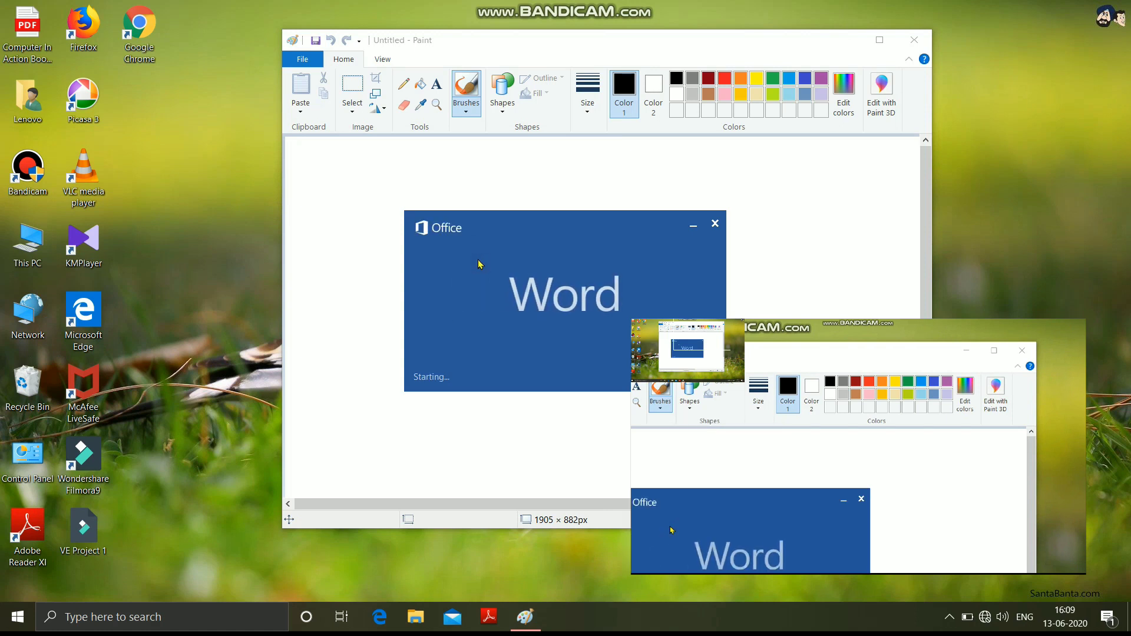
{"action": "left_click", "coordinate": [177, 615]}
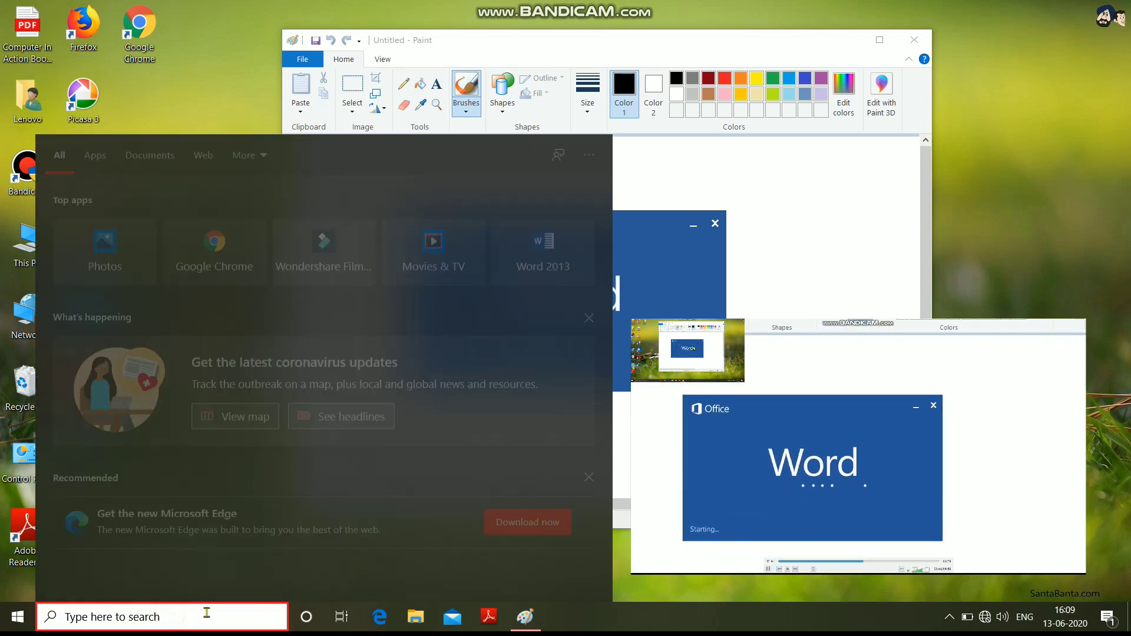
{"action": "type", "text": "exce"}
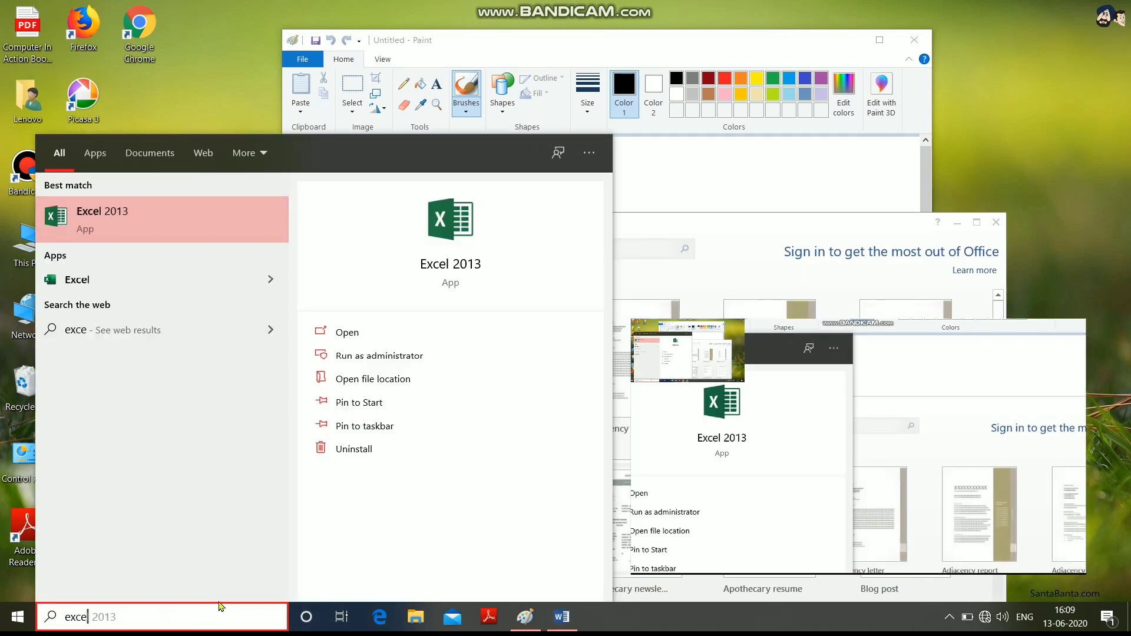
{"action": "left_click", "coordinate": [466, 267]}
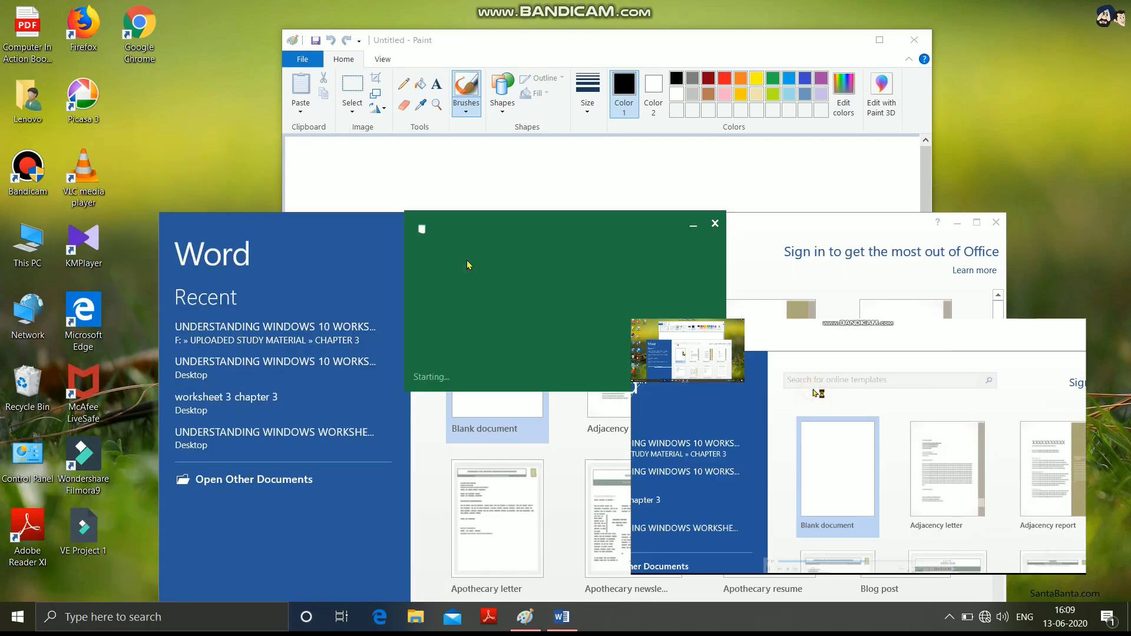
- Create a blank workbook in Excel and a resume template document in Word
{"action": "left_click", "coordinate": [505, 235]}
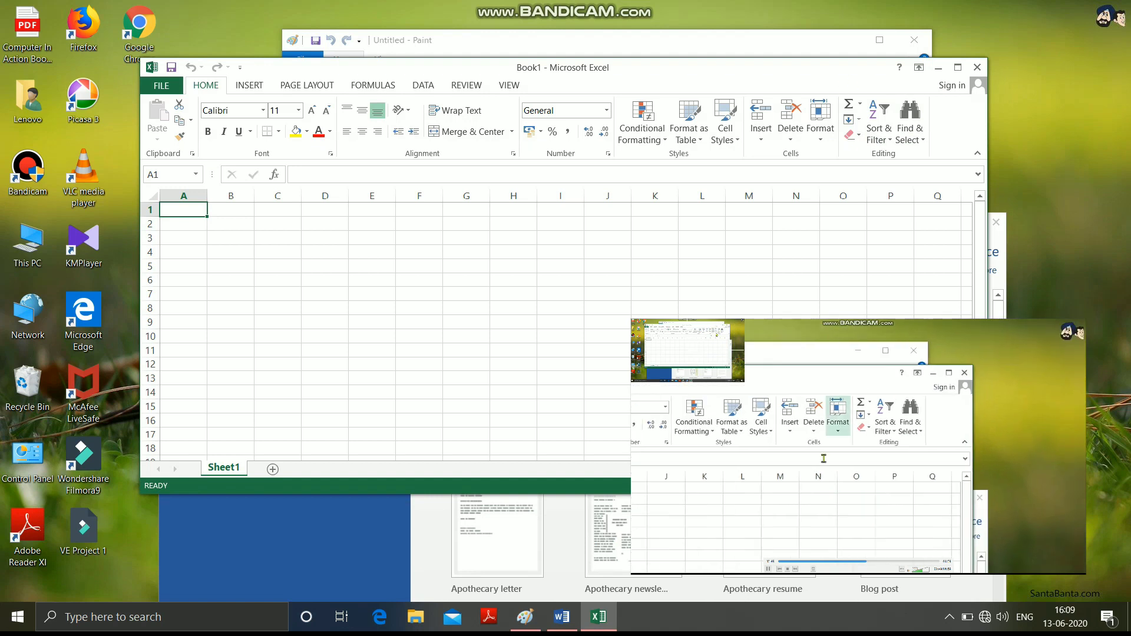
{"action": "left_click", "coordinate": [502, 401]}
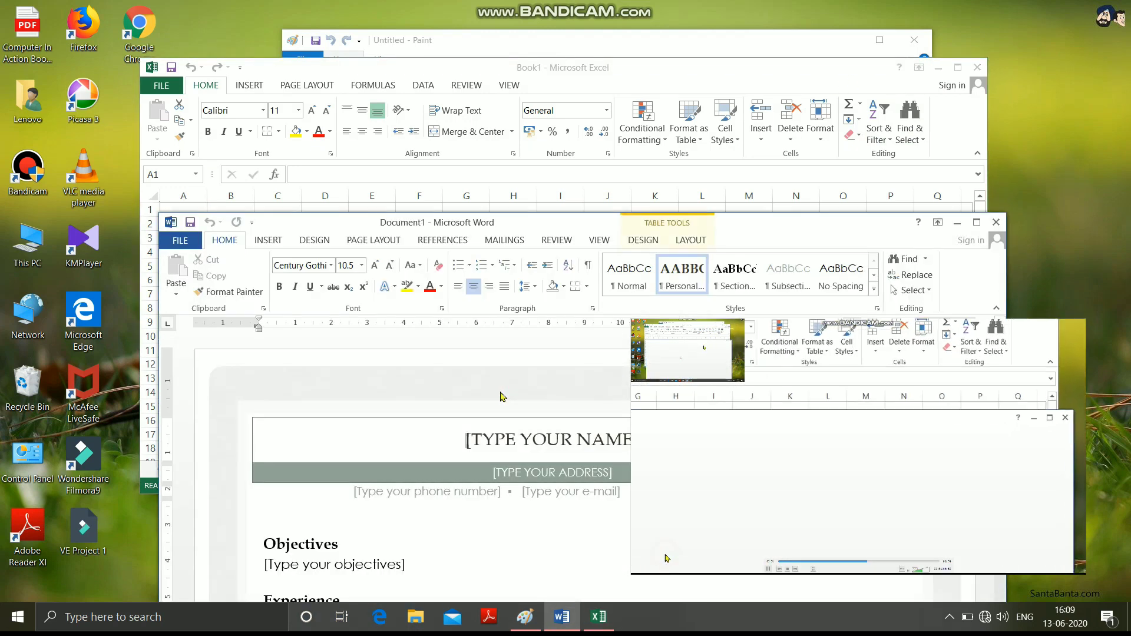
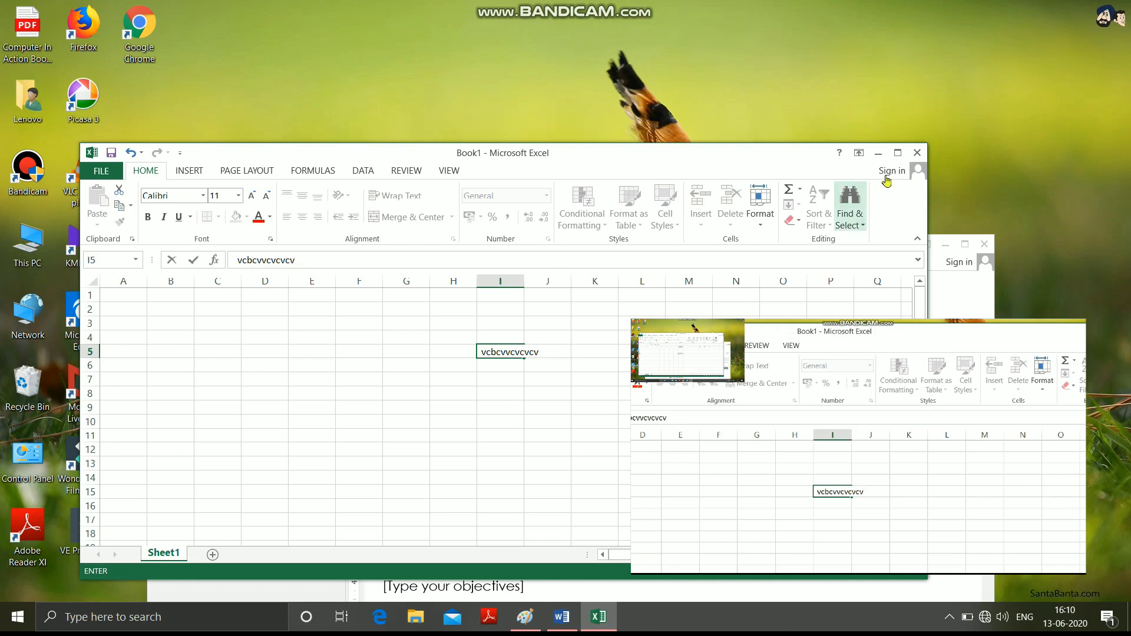
- Minimize the Excel window and move the Word window higher on the desktop
{"action": "left_click", "coordinate": [878, 155]}
{"action": "left_click_drag", "start_coordinate": [736, 245], "coordinate": [792, 90]}
- Switch to Paint, choose the Eraser and maximize the Paint window
{"action": "left_click", "coordinate": [525, 616]}
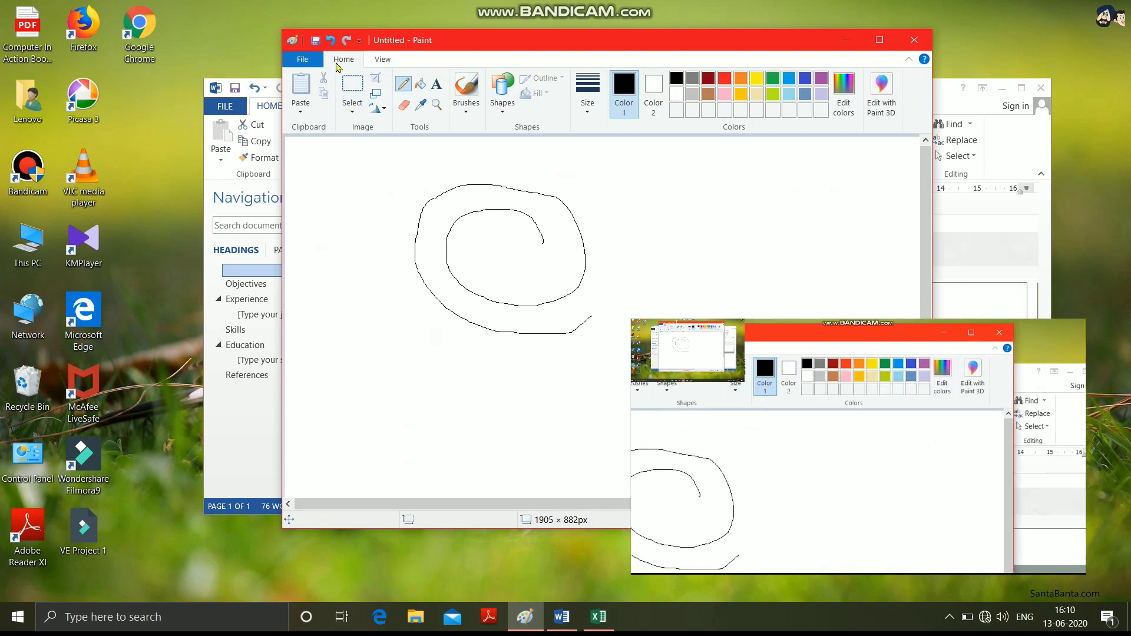
{"action": "left_click", "coordinate": [404, 105]}
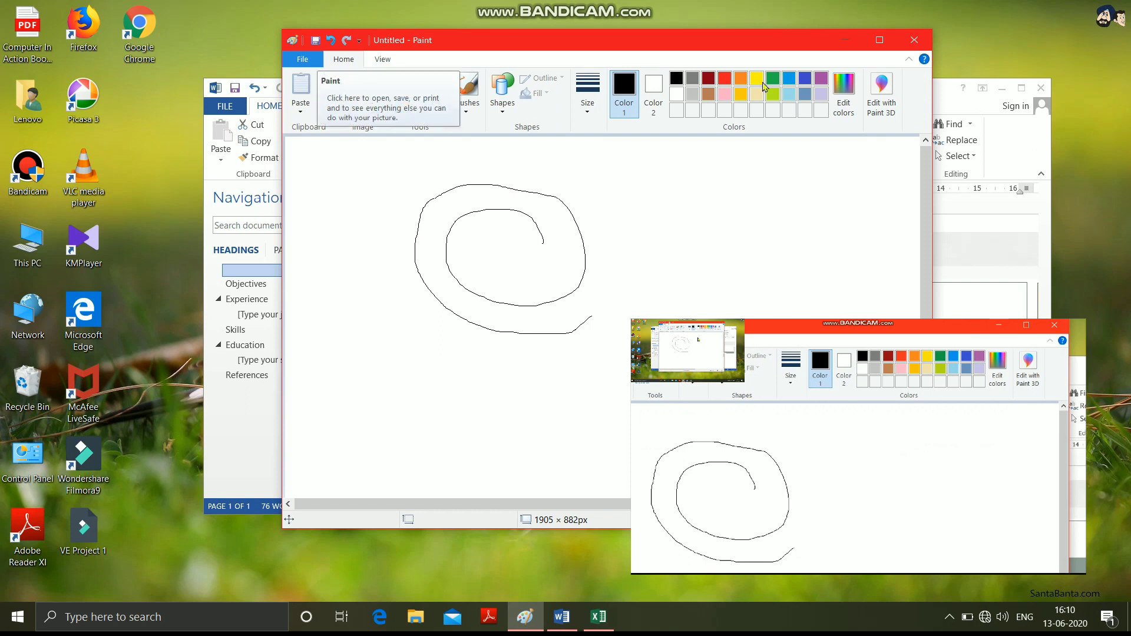
{"action": "left_click", "coordinate": [879, 39]}
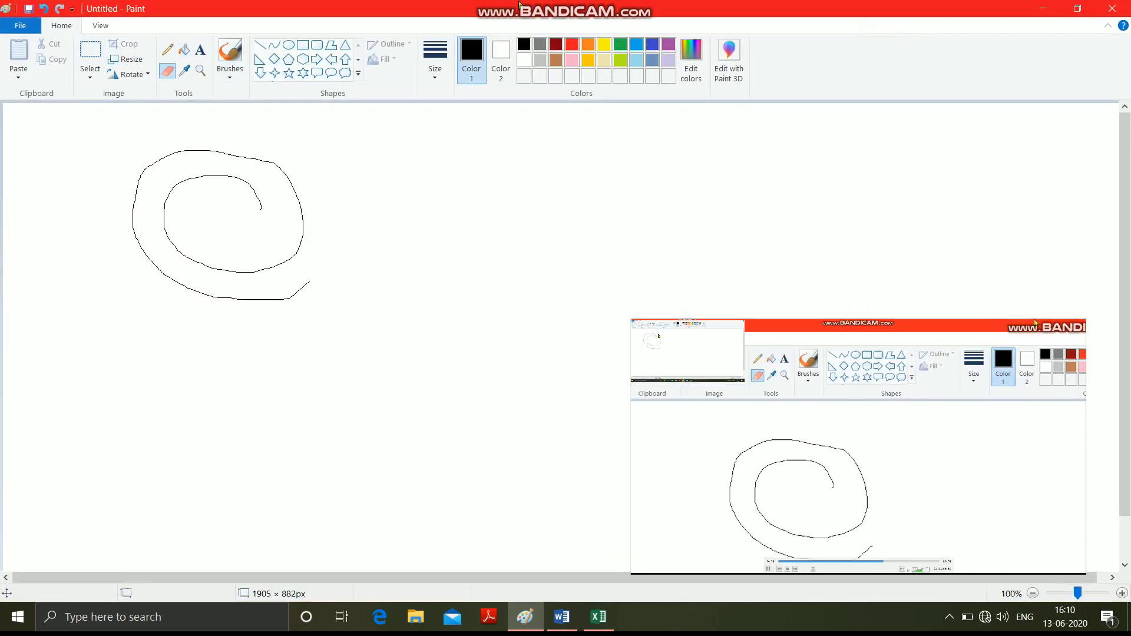
{"action": "mouse_move", "coordinate": [591, 4]}
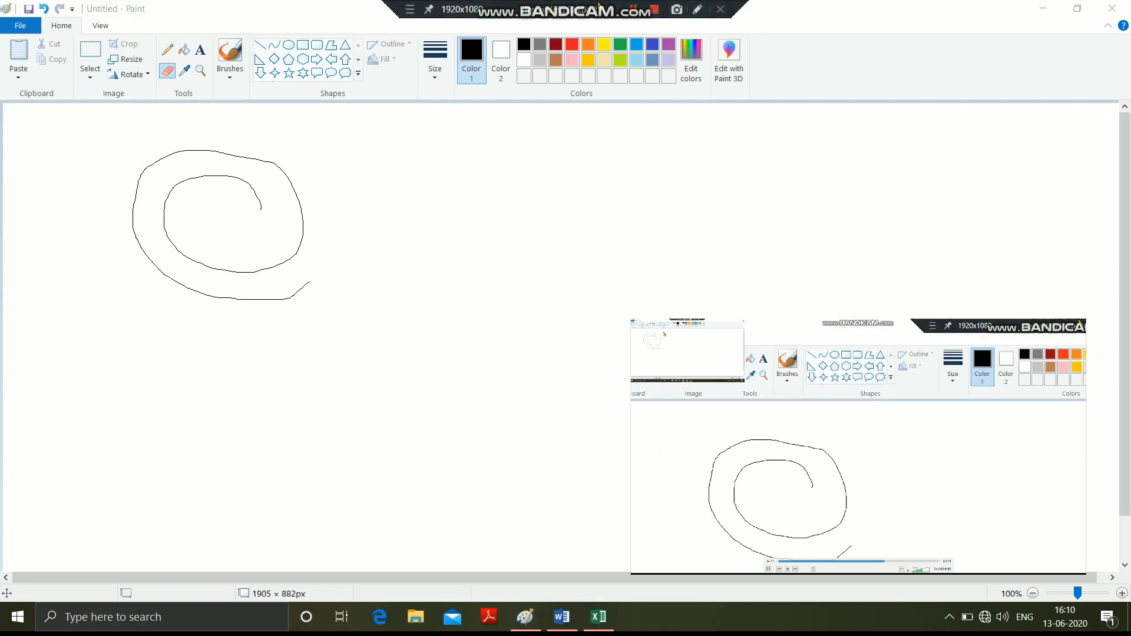
{"action": "left_click", "coordinate": [696, 10]}
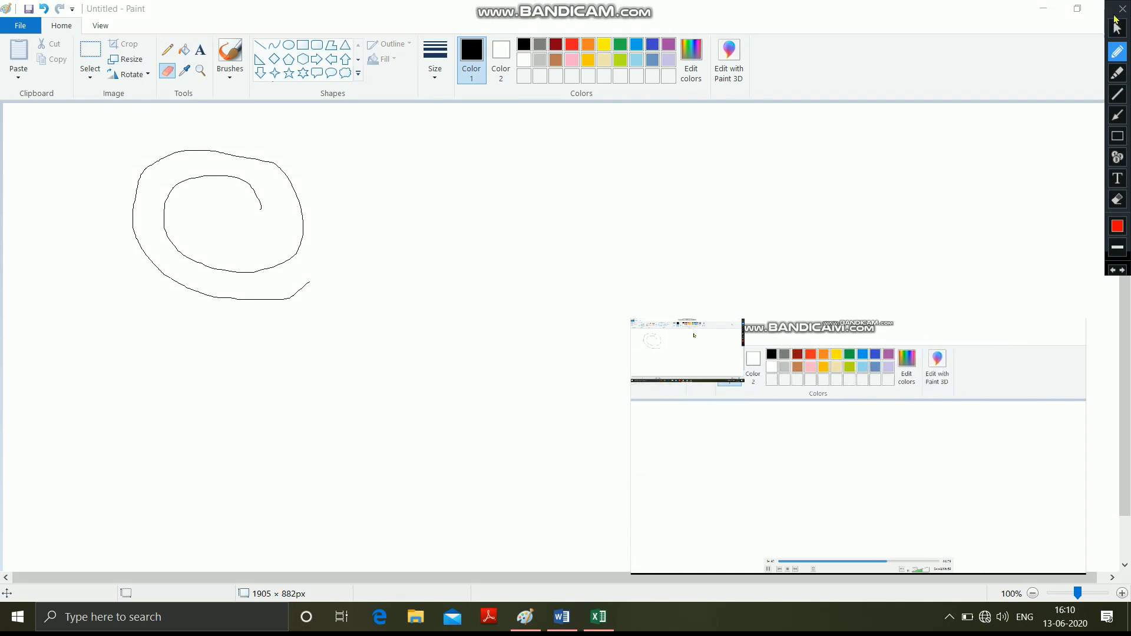
{"action": "left_click", "coordinate": [1122, 10]}
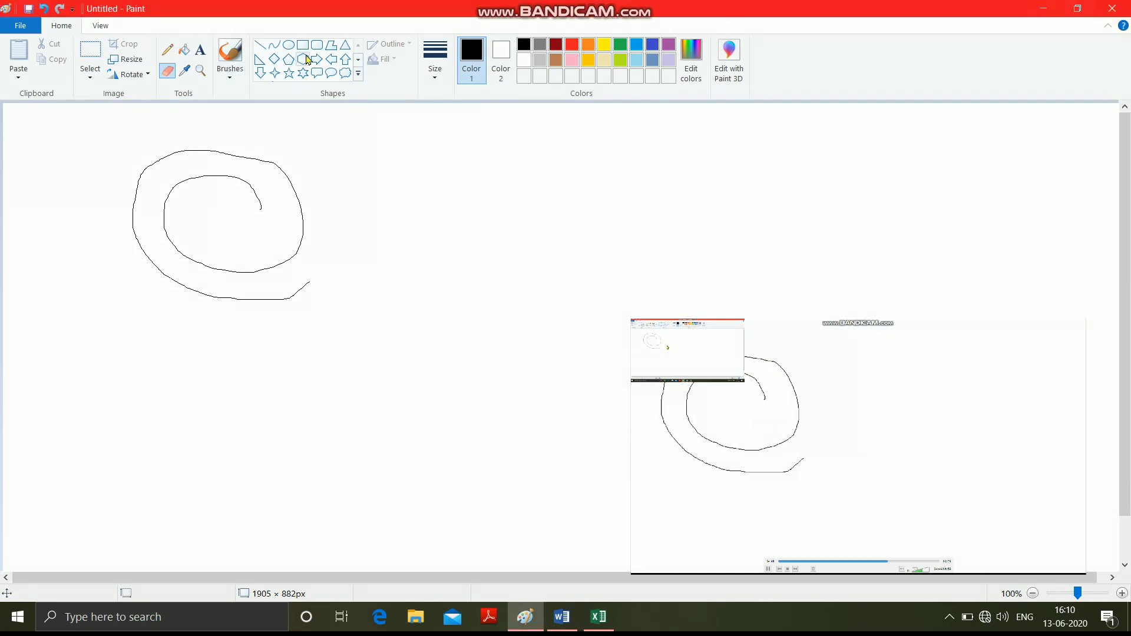
- Draw a rectangle about 624 × 397 px beside the spiral and fill it with yellow
{"action": "left_click_drag", "start_coordinate": [422, 235], "coordinate": [789, 468]}
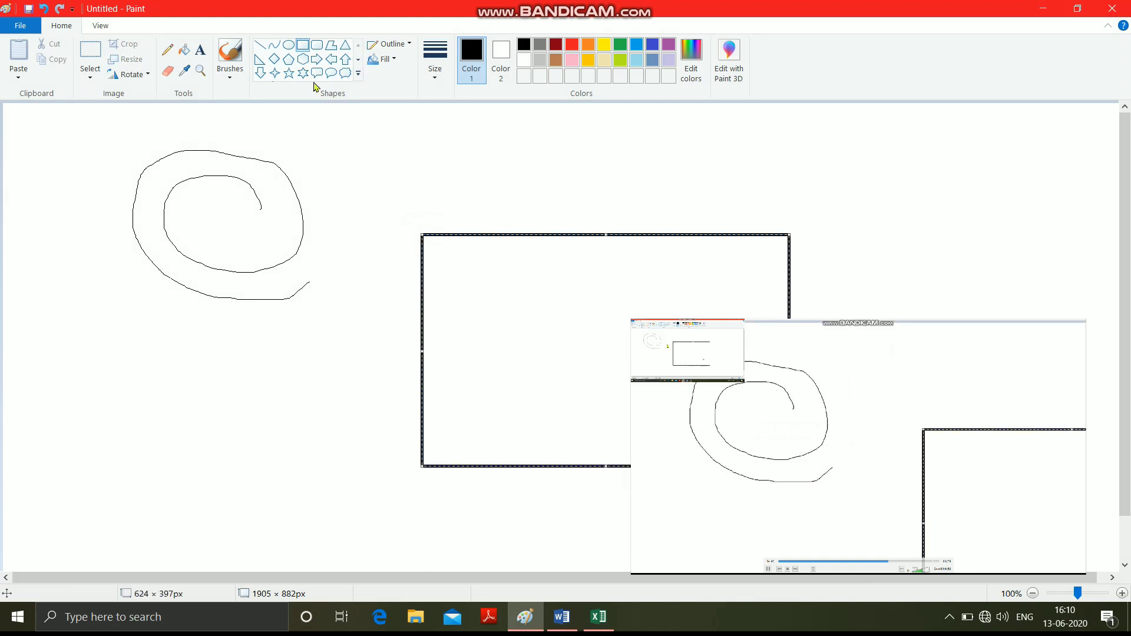
{"action": "left_click", "coordinate": [185, 50]}
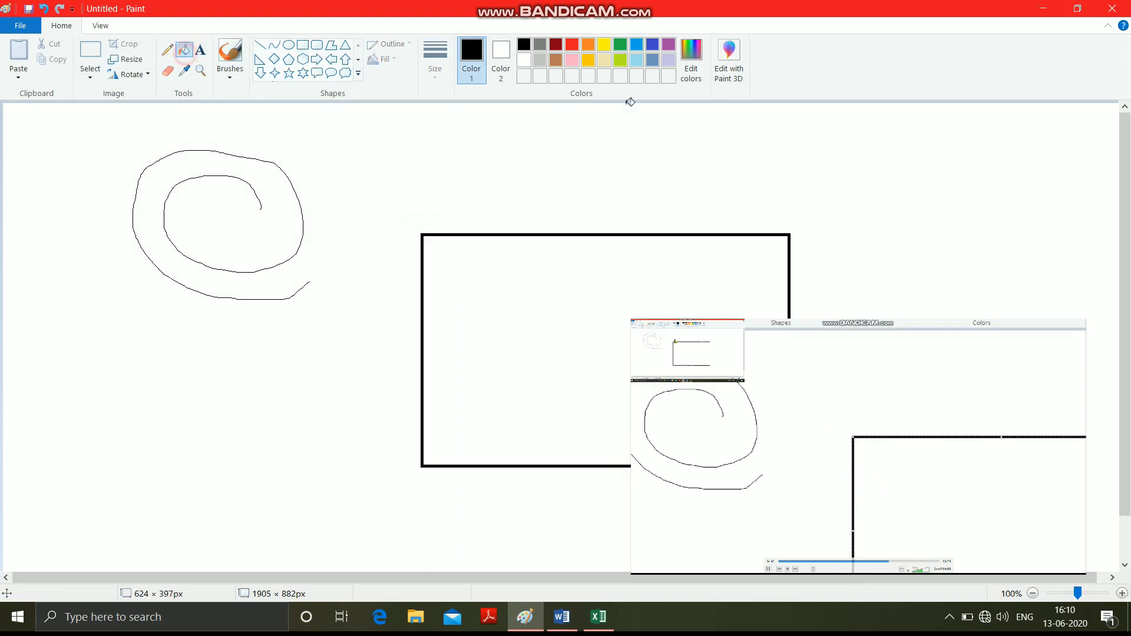
{"action": "left_click", "coordinate": [605, 48]}
{"action": "left_click", "coordinate": [607, 272]}
- Magnify the canvas to 400% and examine different areas around the yellow rectangle and the spiral
{"action": "left_click_drag", "start_coordinate": [1125, 247], "coordinate": [1129, 300]}
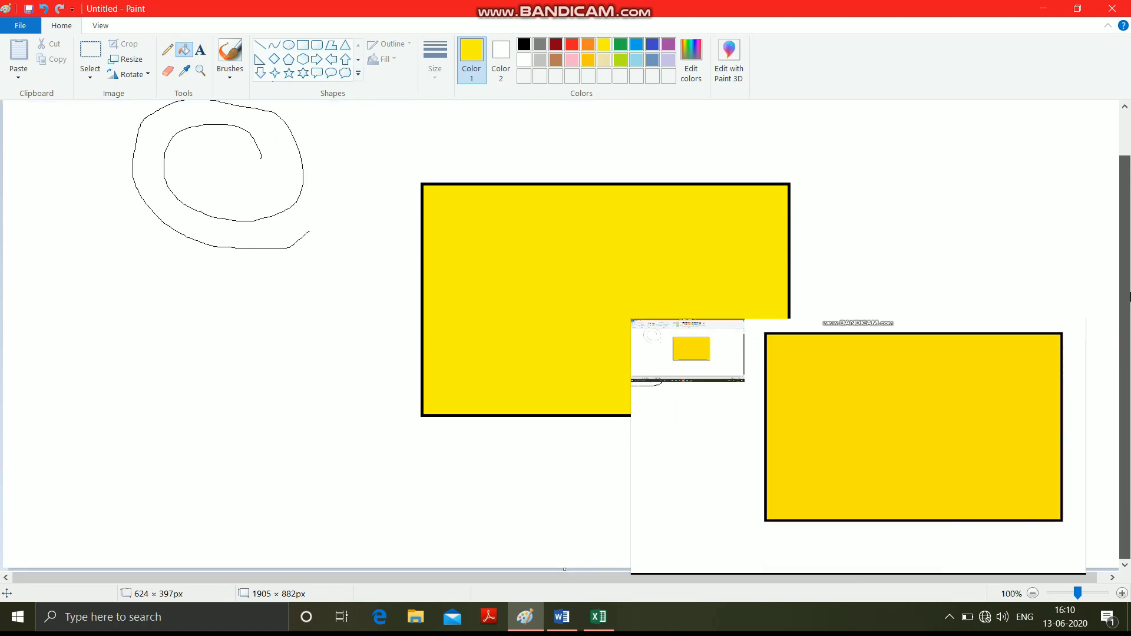
{"action": "scroll", "coordinate": [920, 268], "scroll_direction": "up", "scroll_amount": 3}
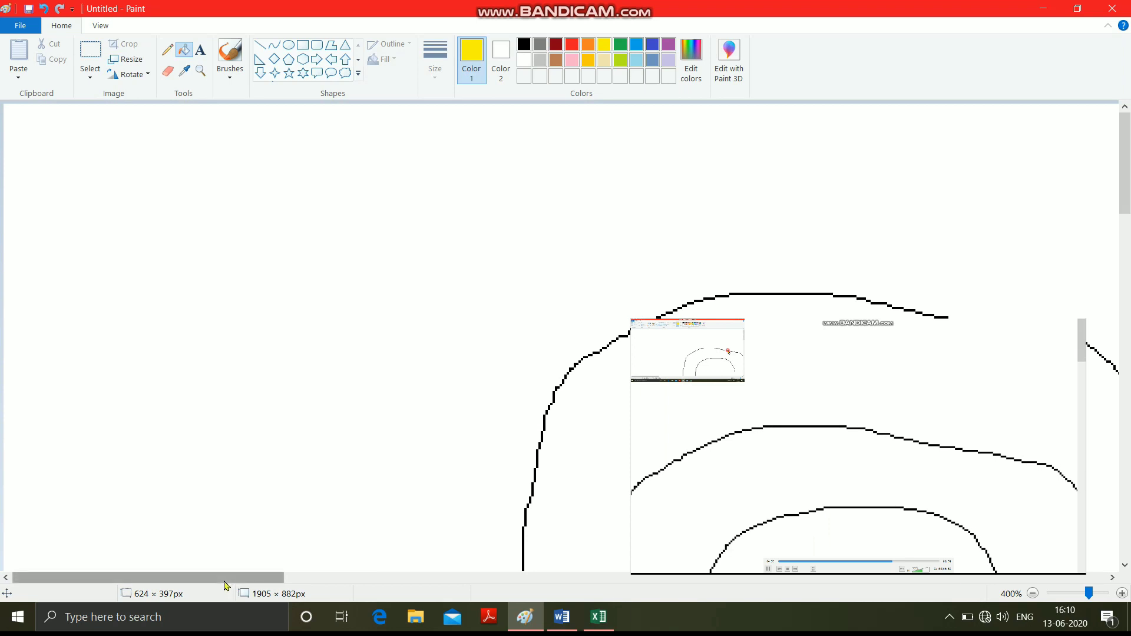
{"action": "left_click_drag", "start_coordinate": [226, 584], "coordinate": [563, 587]}
{"action": "left_click", "coordinate": [579, 497]}
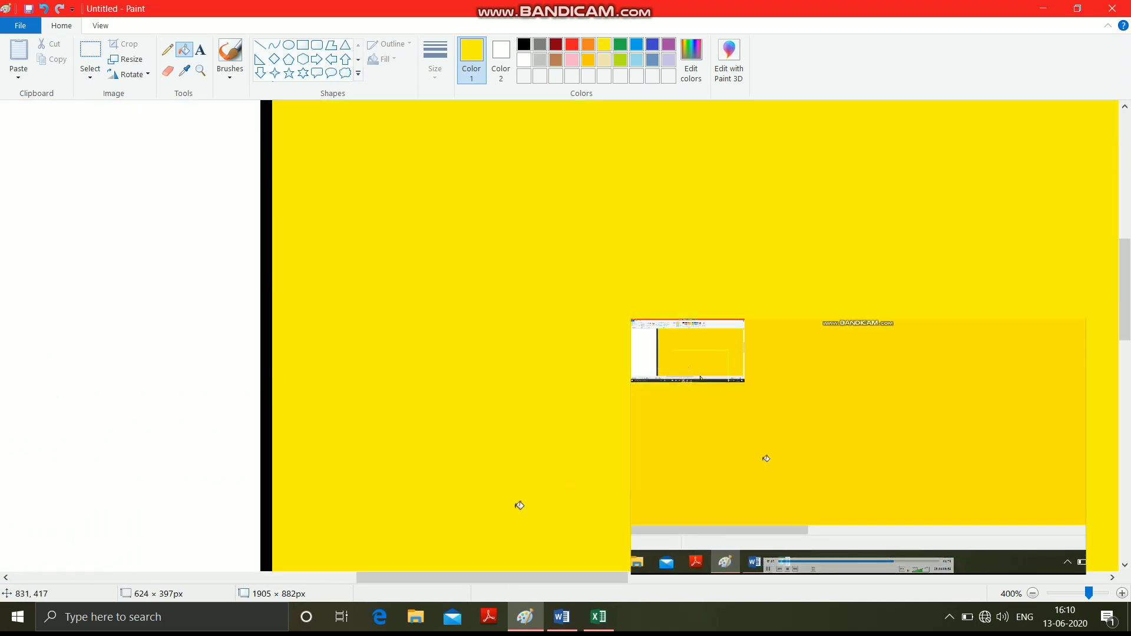
{"action": "left_click_drag", "start_coordinate": [443, 584], "coordinate": [348, 556]}
{"action": "left_click_drag", "start_coordinate": [1126, 346], "coordinate": [1113, 222]}
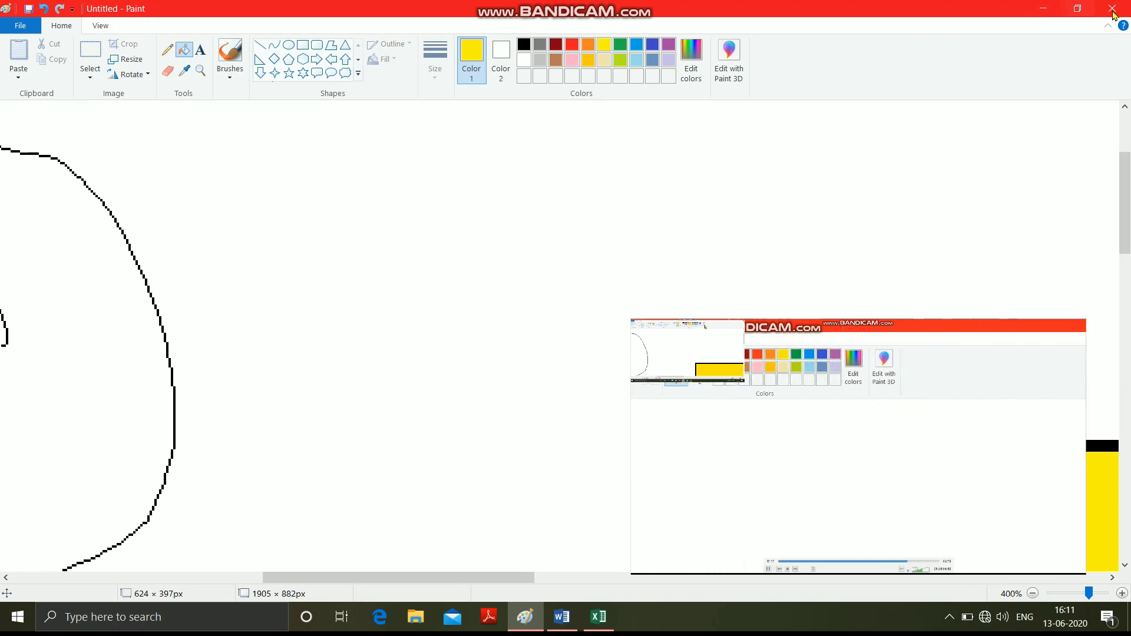
- Minimize Paint and close the Word document without saving its changes
{"action": "left_click", "coordinate": [1043, 16]}
{"action": "left_click", "coordinate": [1040, 89]}
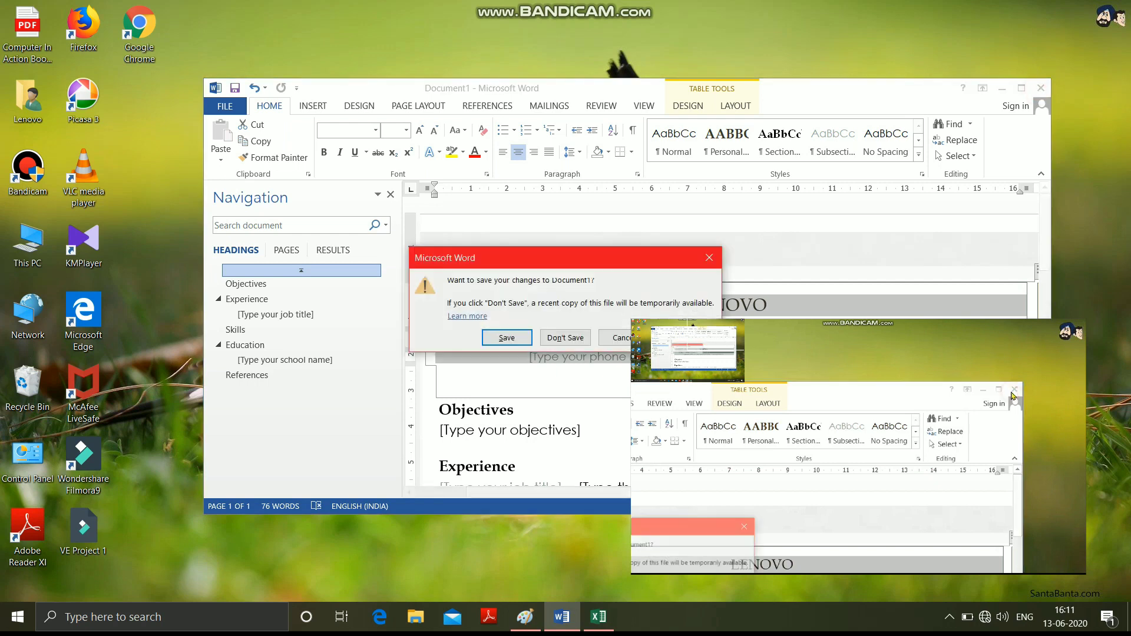
{"action": "left_click", "coordinate": [574, 340]}
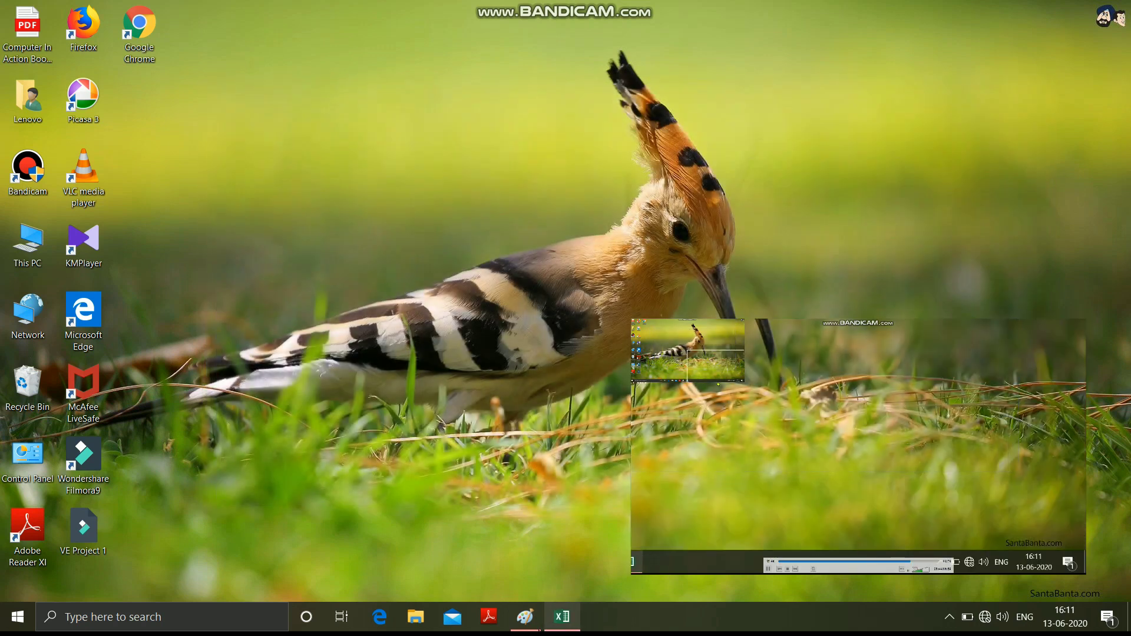
- Bring the Paint window back, hide it to show the desktop, and reopen it
{"action": "left_click", "coordinate": [525, 616]}
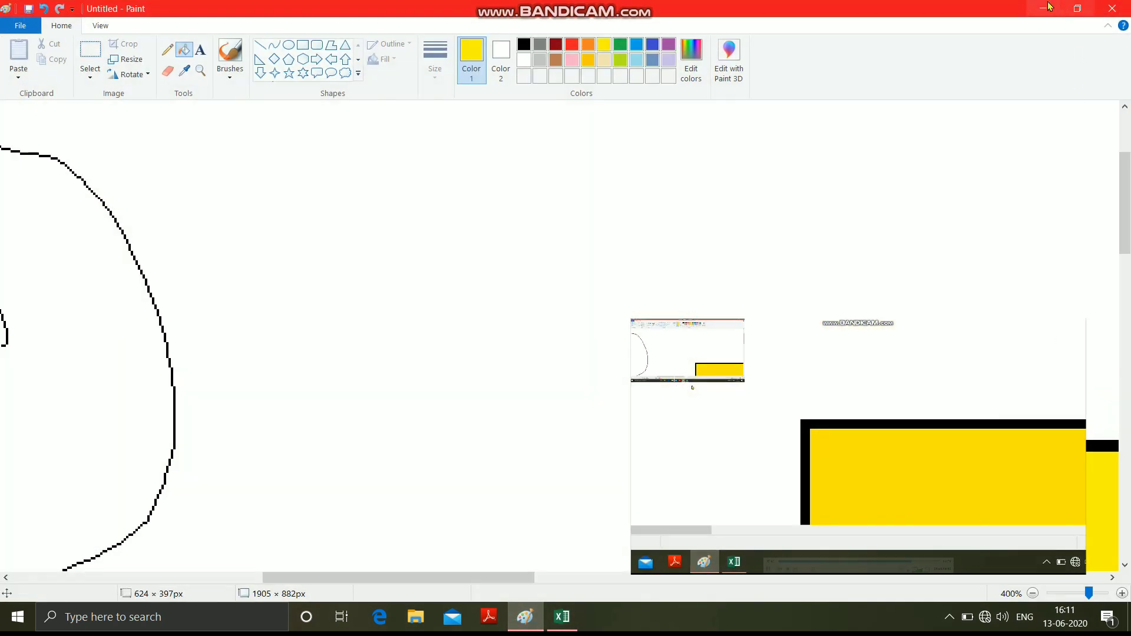
{"action": "key", "text": "super+d"}
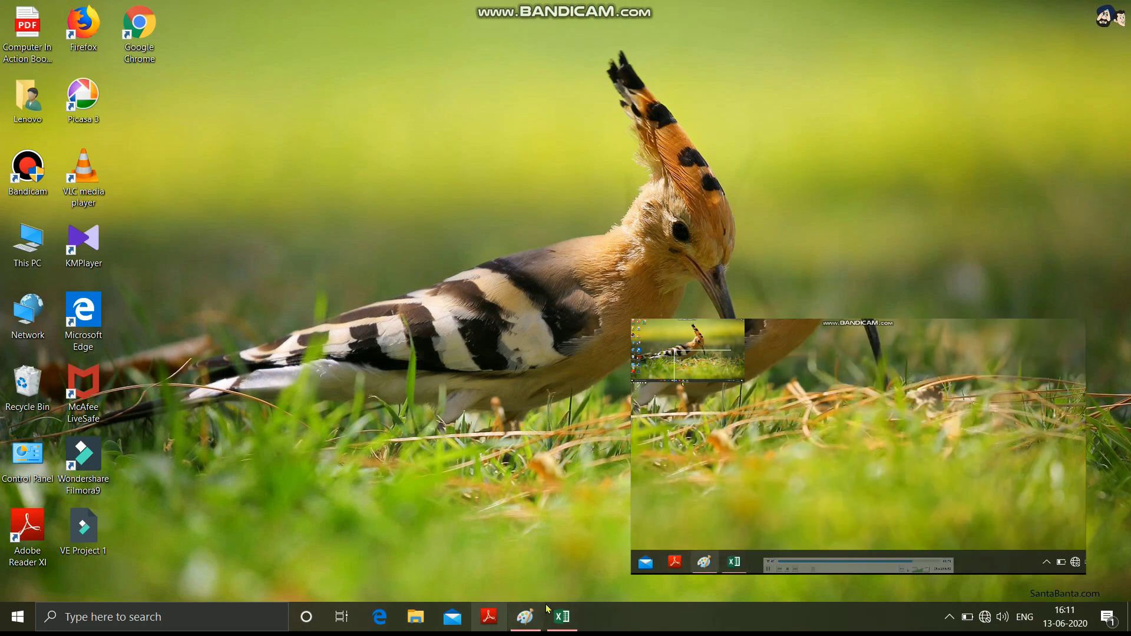
{"action": "mouse_move", "coordinate": [531, 617]}
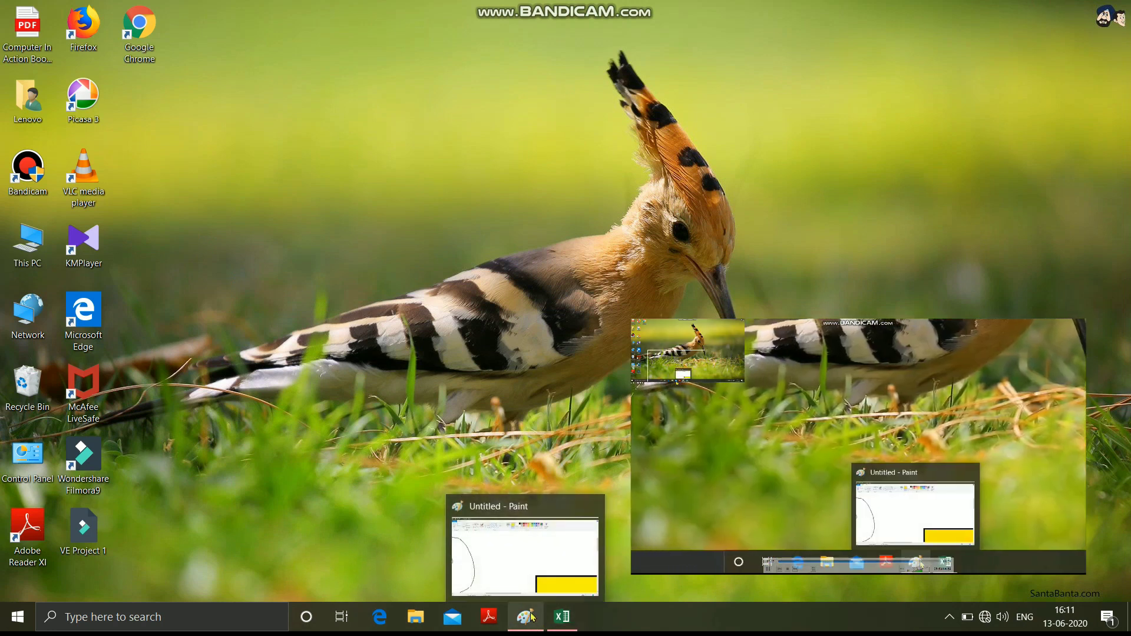
{"action": "left_click", "coordinate": [531, 617]}
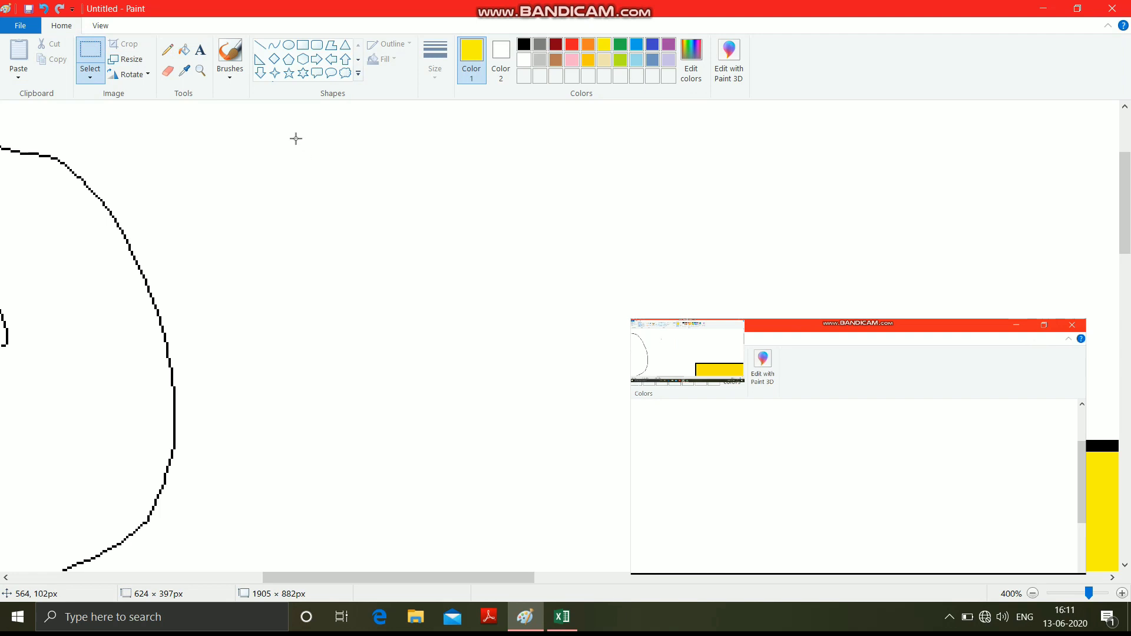
- Restore down and maximize the Paint window twice, and close it without saving the drawing
{"action": "left_click", "coordinate": [1079, 9]}
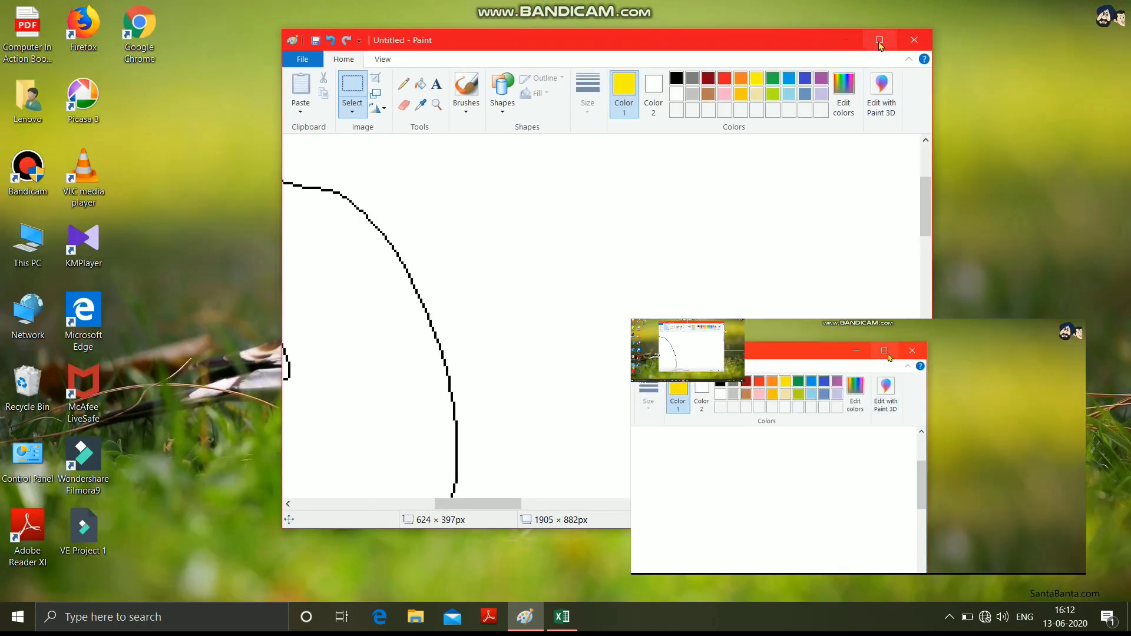
{"action": "left_click", "coordinate": [879, 41]}
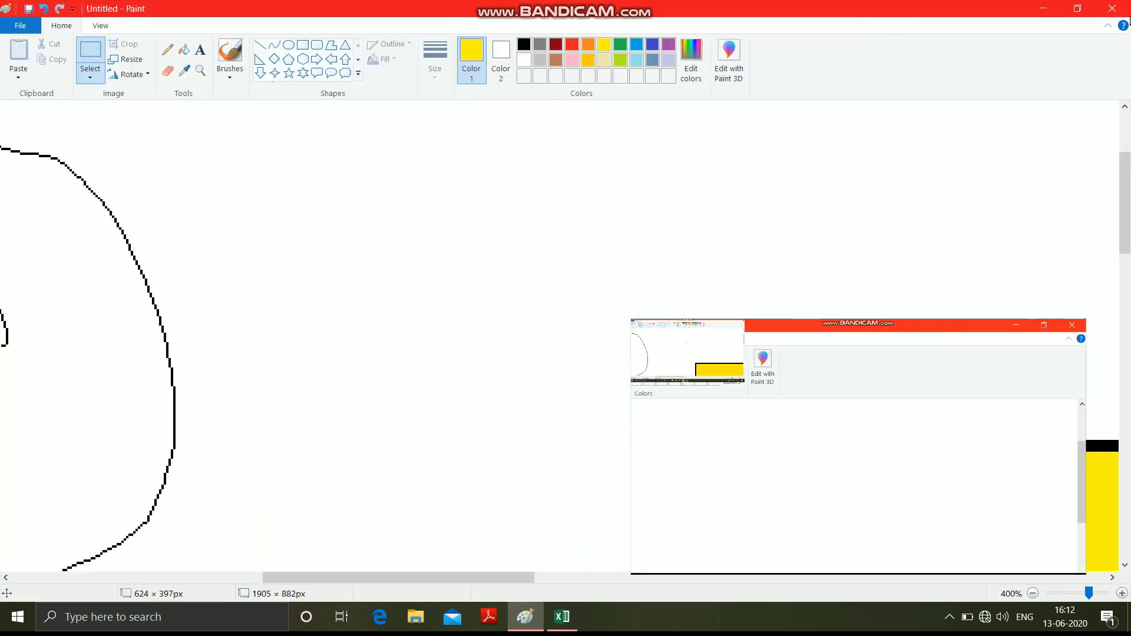
{"action": "left_click", "coordinate": [1077, 13]}
{"action": "left_click", "coordinate": [880, 41]}
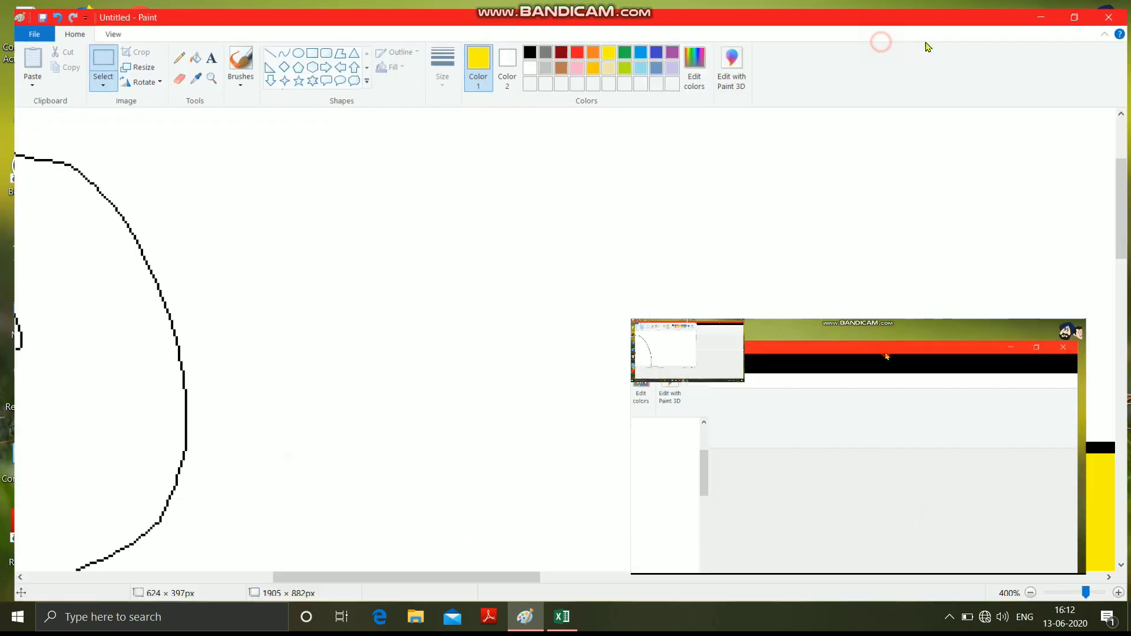
{"action": "left_click", "coordinate": [1115, 10]}
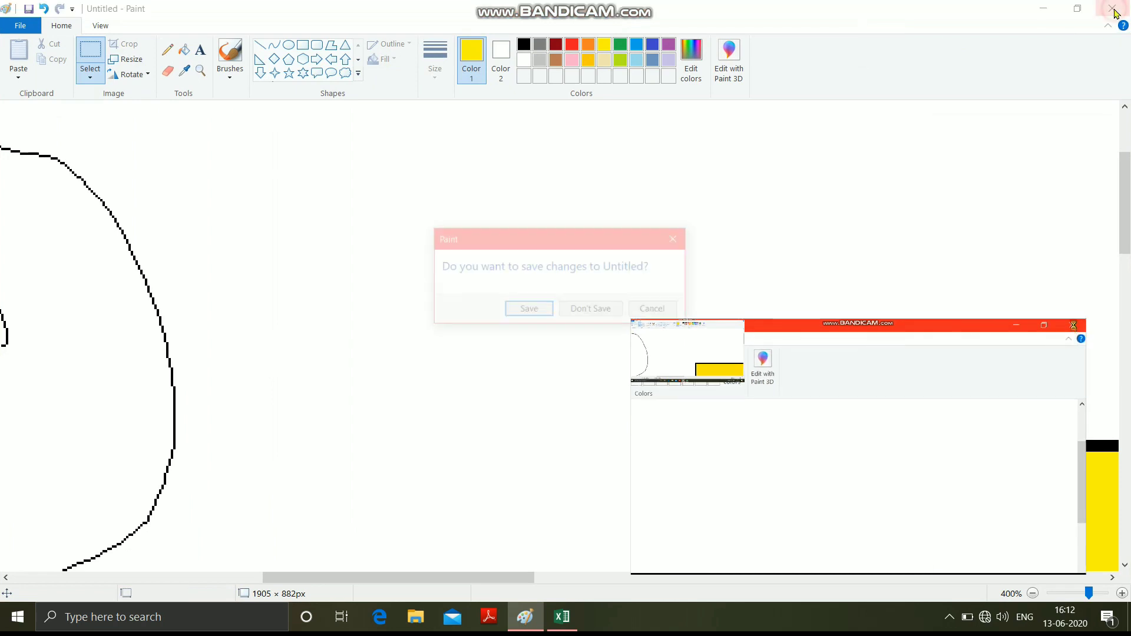
{"action": "left_click", "coordinate": [586, 311]}
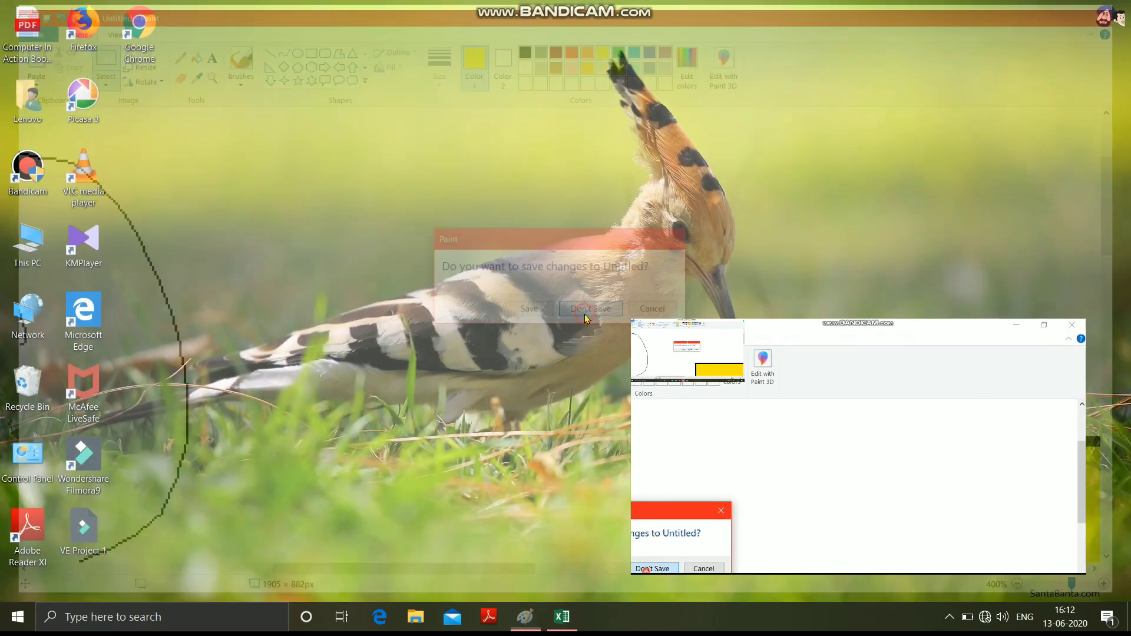
- Search Windows for "pa" and open Paint with a new blank canvas
{"action": "left_click", "coordinate": [90, 616]}
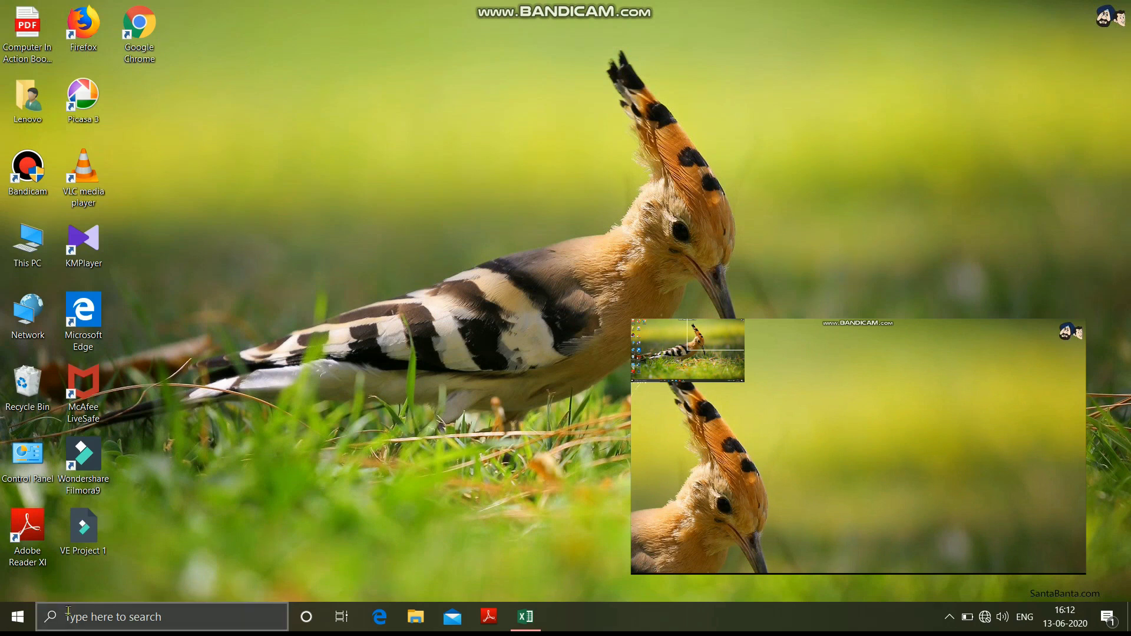
{"action": "type", "text": "pa"}
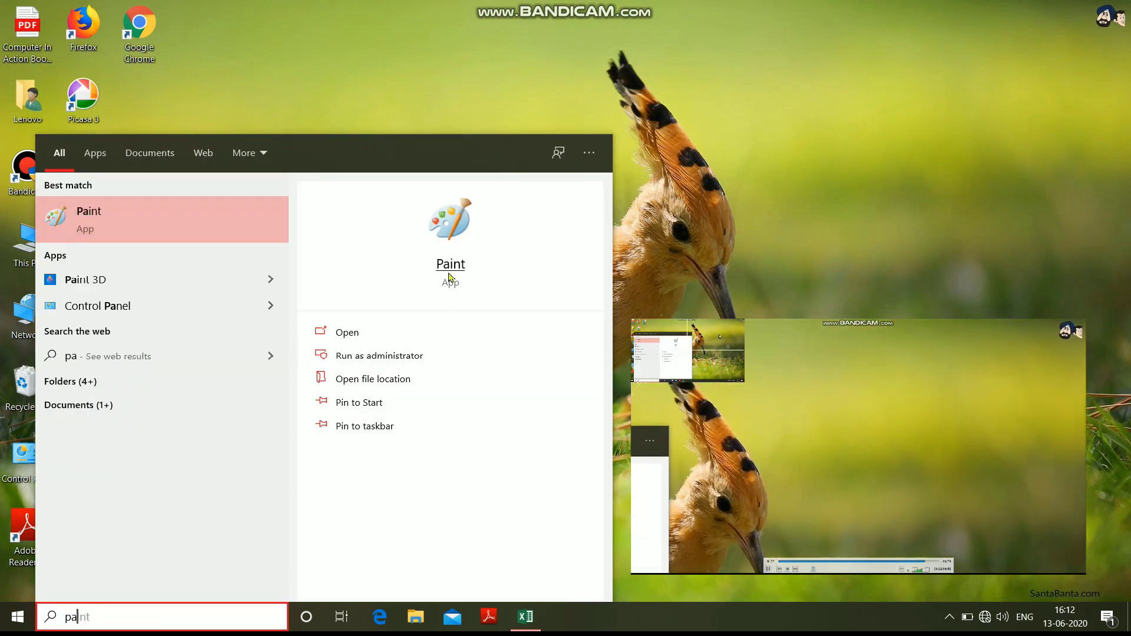
{"action": "key", "text": "Return"}
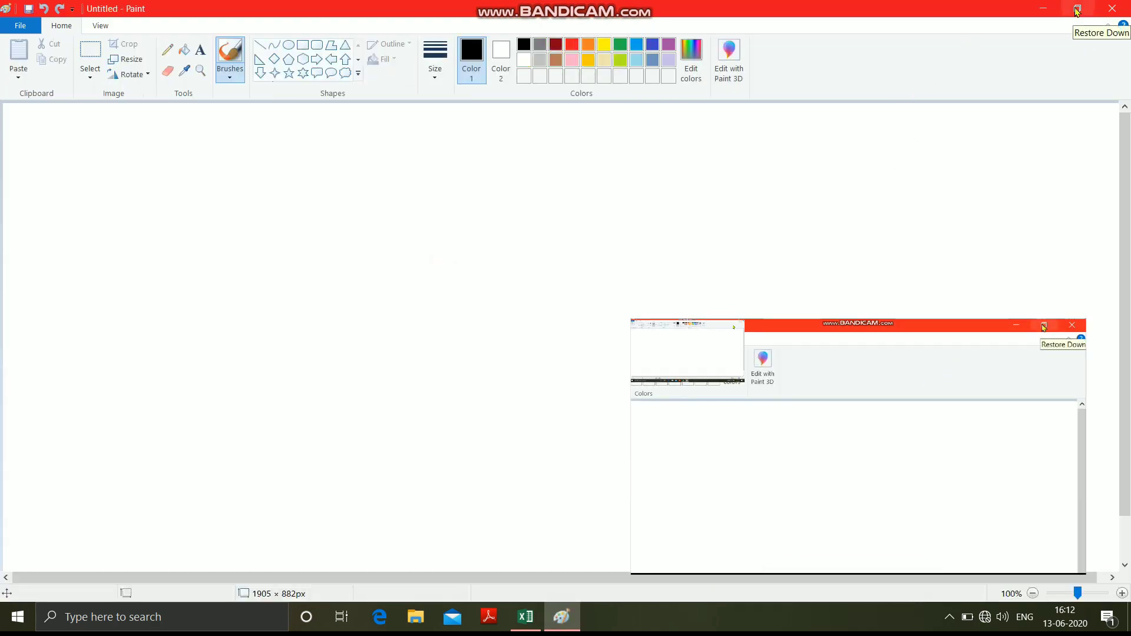
- Restore the Paint window down, move it toward the desktop's upper-right corner, and maximize it again
{"action": "left_click", "coordinate": [1077, 8]}
{"action": "mouse_move", "coordinate": [751, 43]}
{"action": "left_mouse_down"}
{"action": "mouse_move", "coordinate": [930, 55]}
{"action": "mouse_move", "coordinate": [934, 8]}
{"action": "left_mouse_up"}
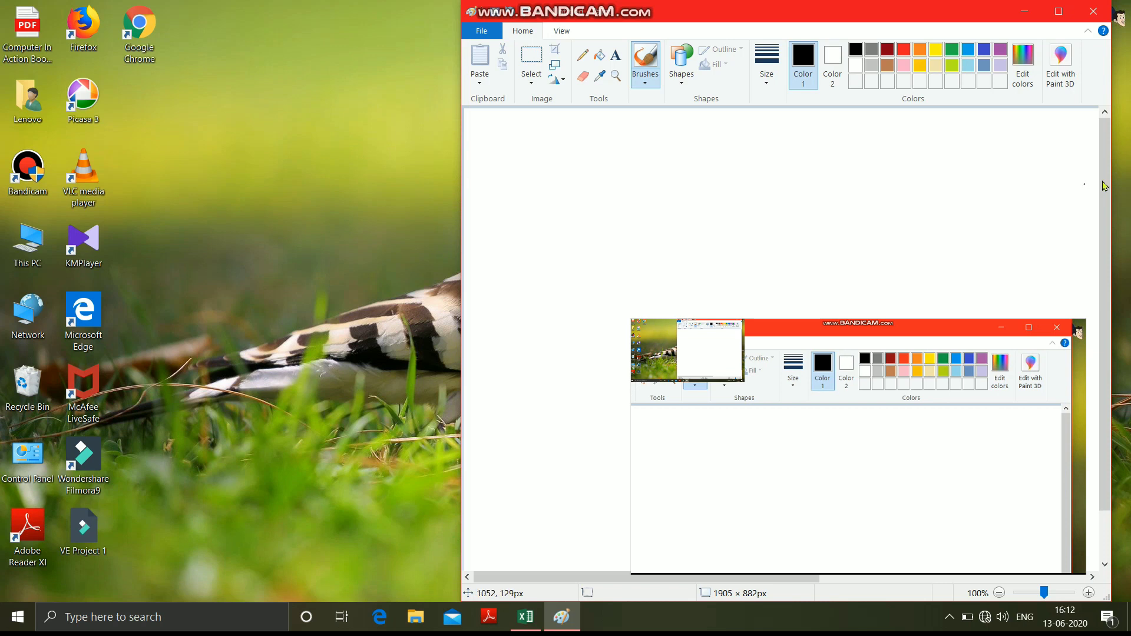
{"action": "left_click", "coordinate": [1059, 11]}
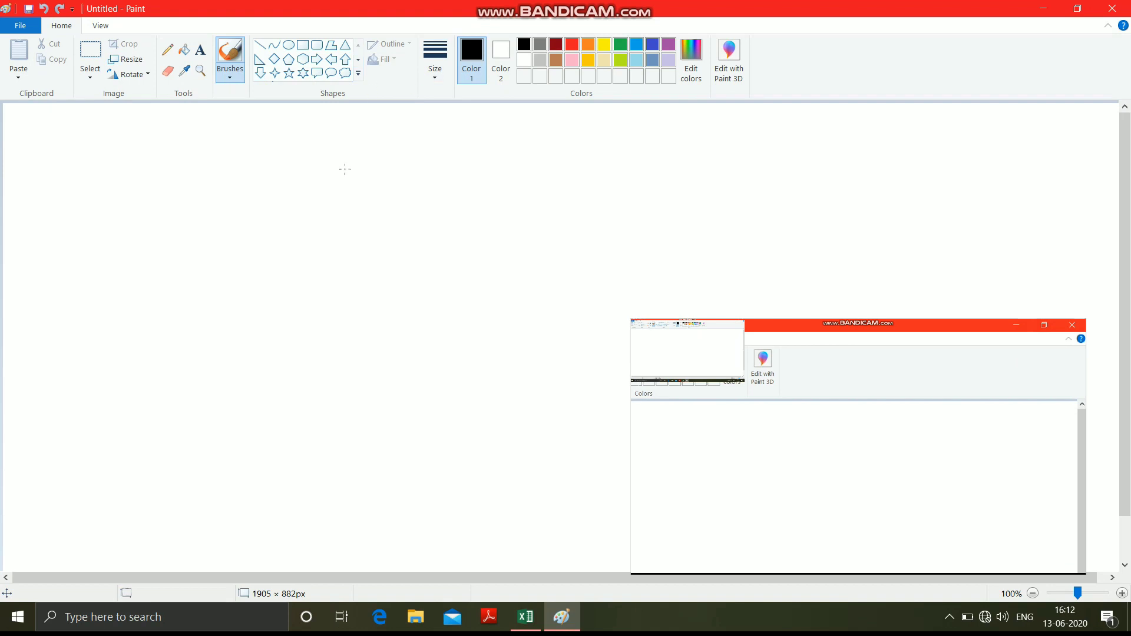
- Look over the blank canvas down to its far edges and close Paint
{"action": "scroll", "coordinate": [1128, 305], "scroll_direction": "down", "scroll_amount": 1}
{"action": "left_click", "coordinate": [589, 576]}
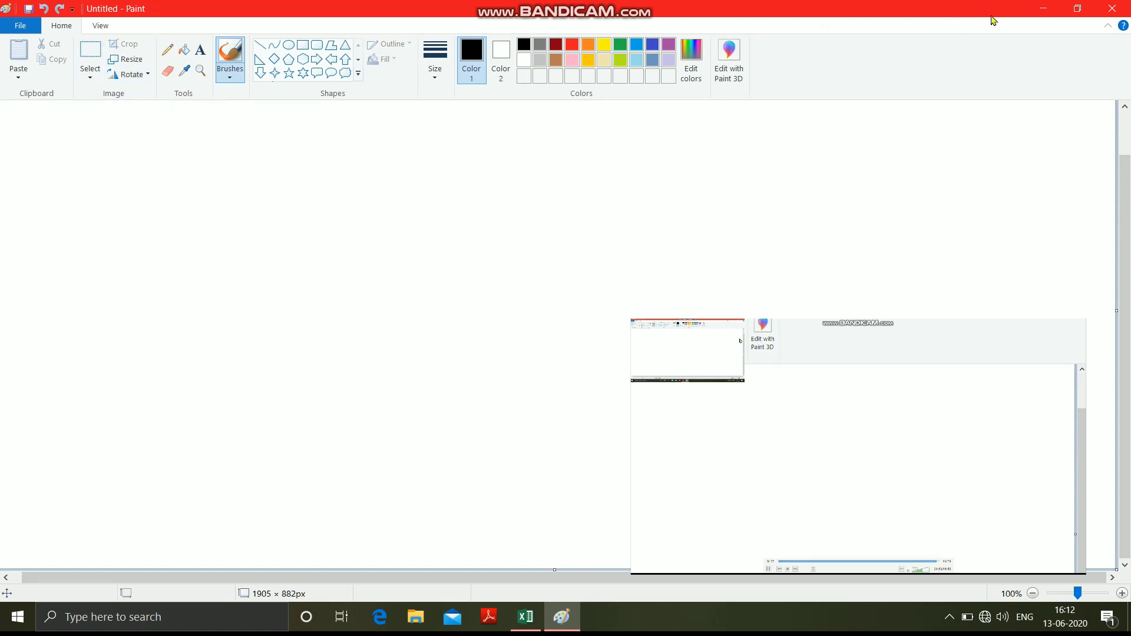
{"action": "left_click", "coordinate": [1111, 9]}
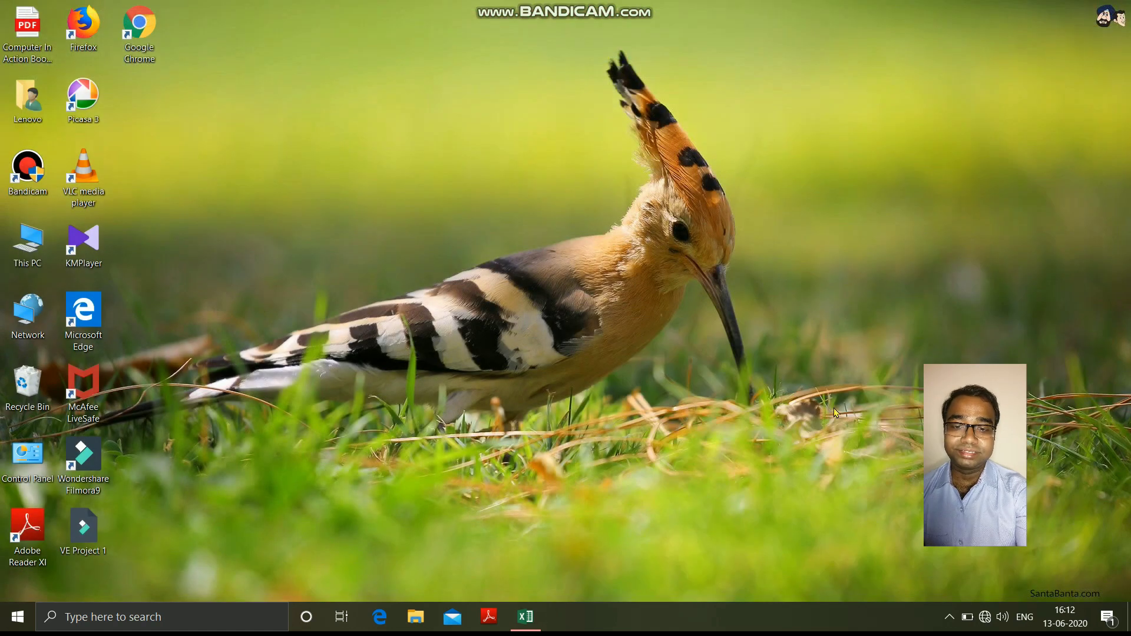
{"action": "mouse_move", "coordinate": [674, 6]}
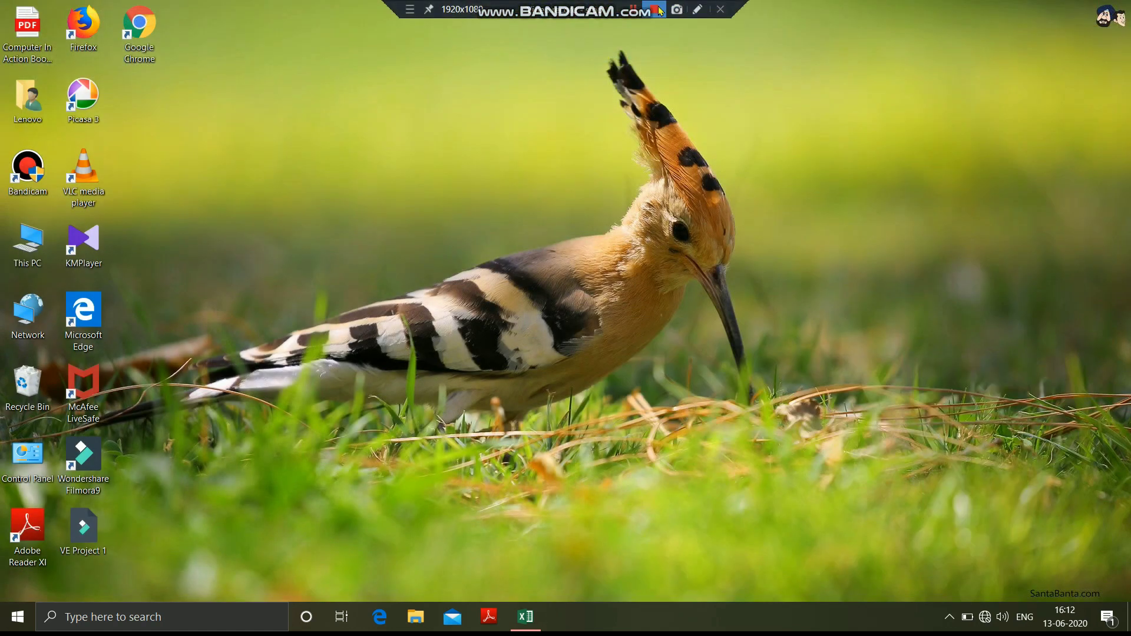